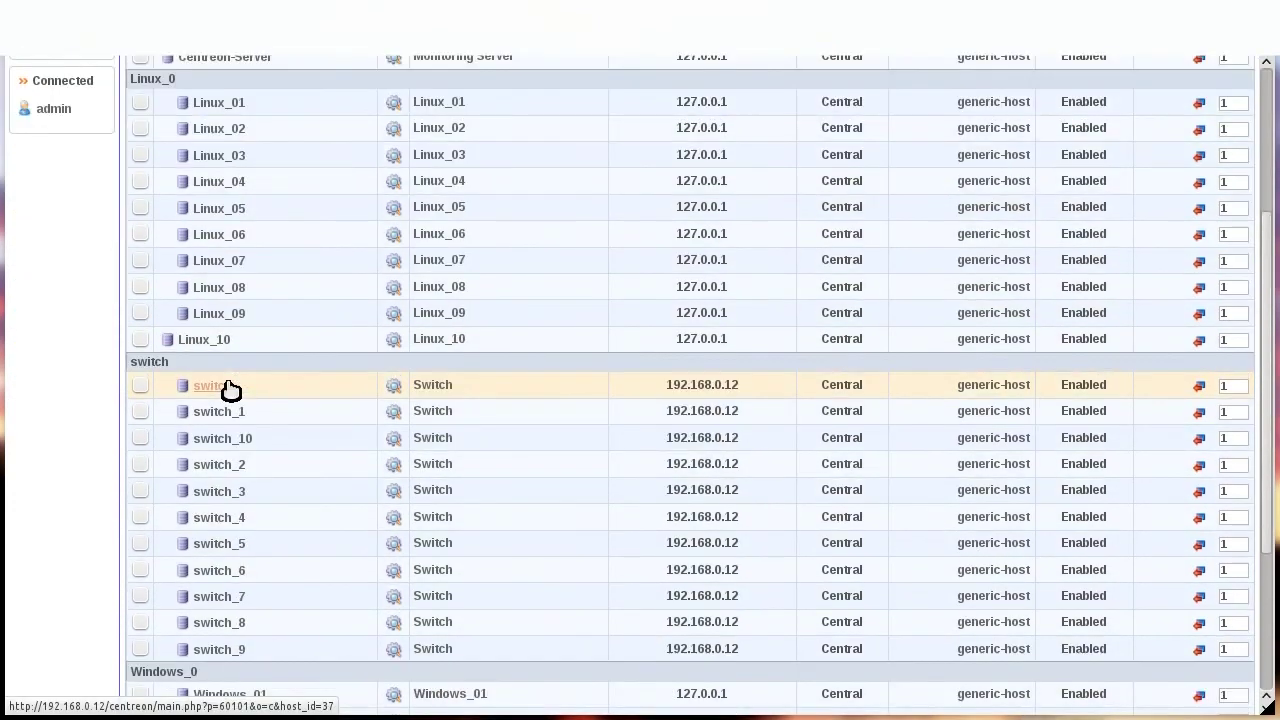
# - Review the configured hosts, the user accounts and the contact groups
pyautogui.scroll(-5, 209, 412)
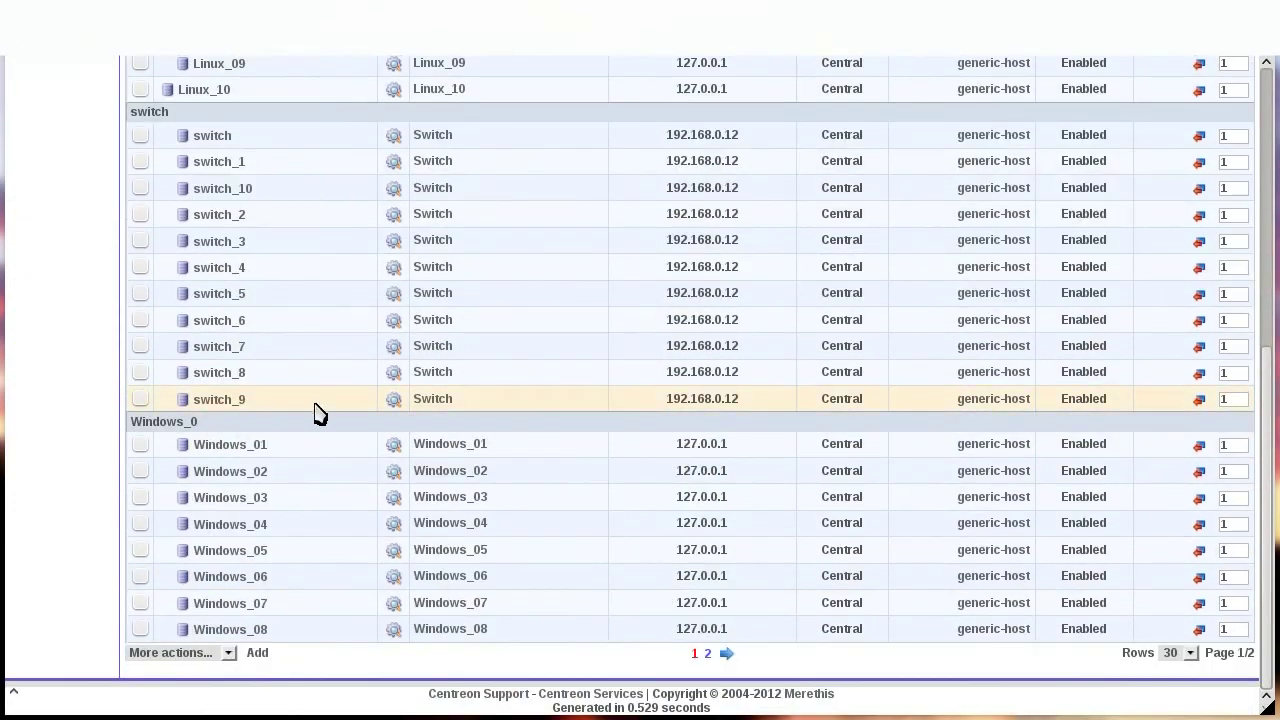
pyautogui.scroll(5, 242, 615)
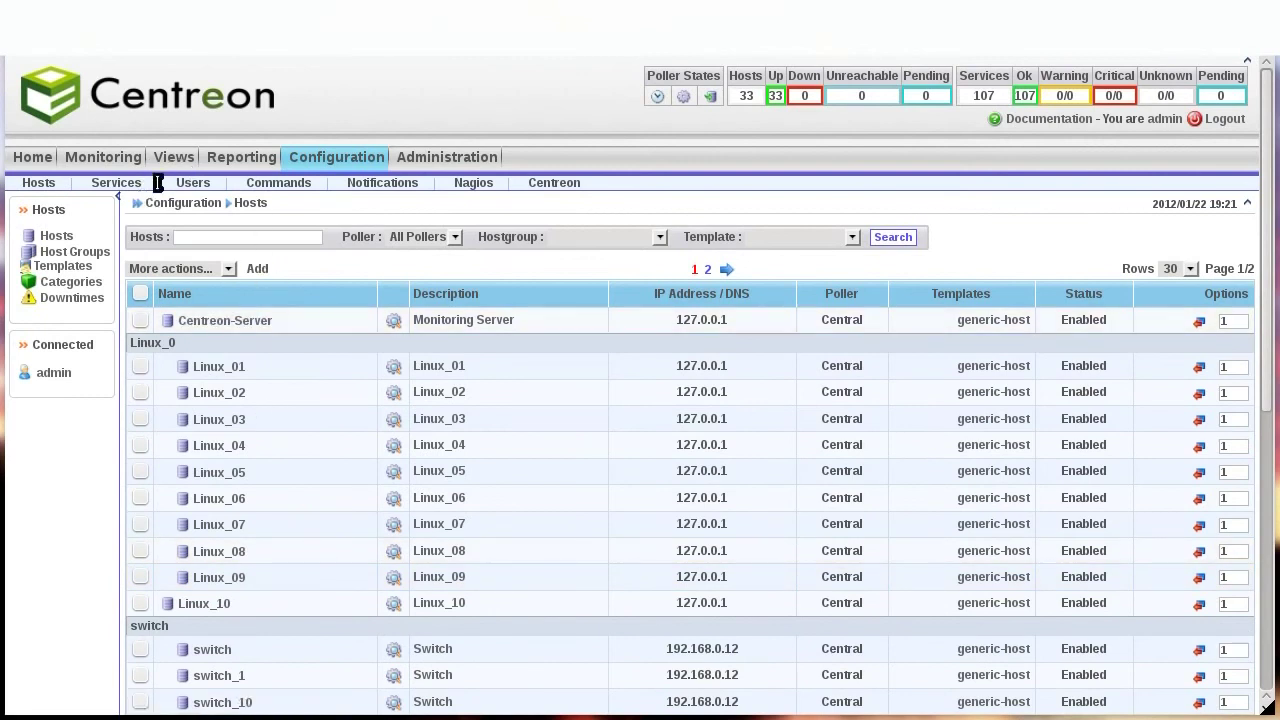
pyautogui.click(180, 200)
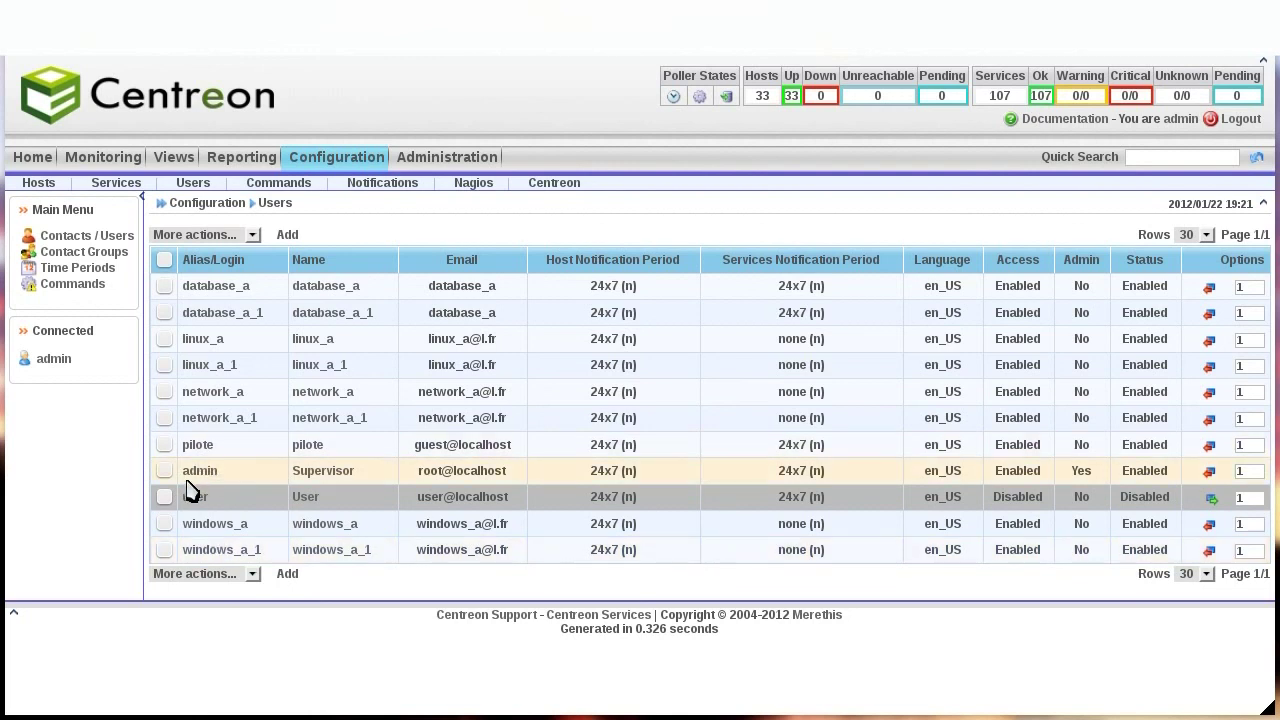
pyautogui.click(110, 252)
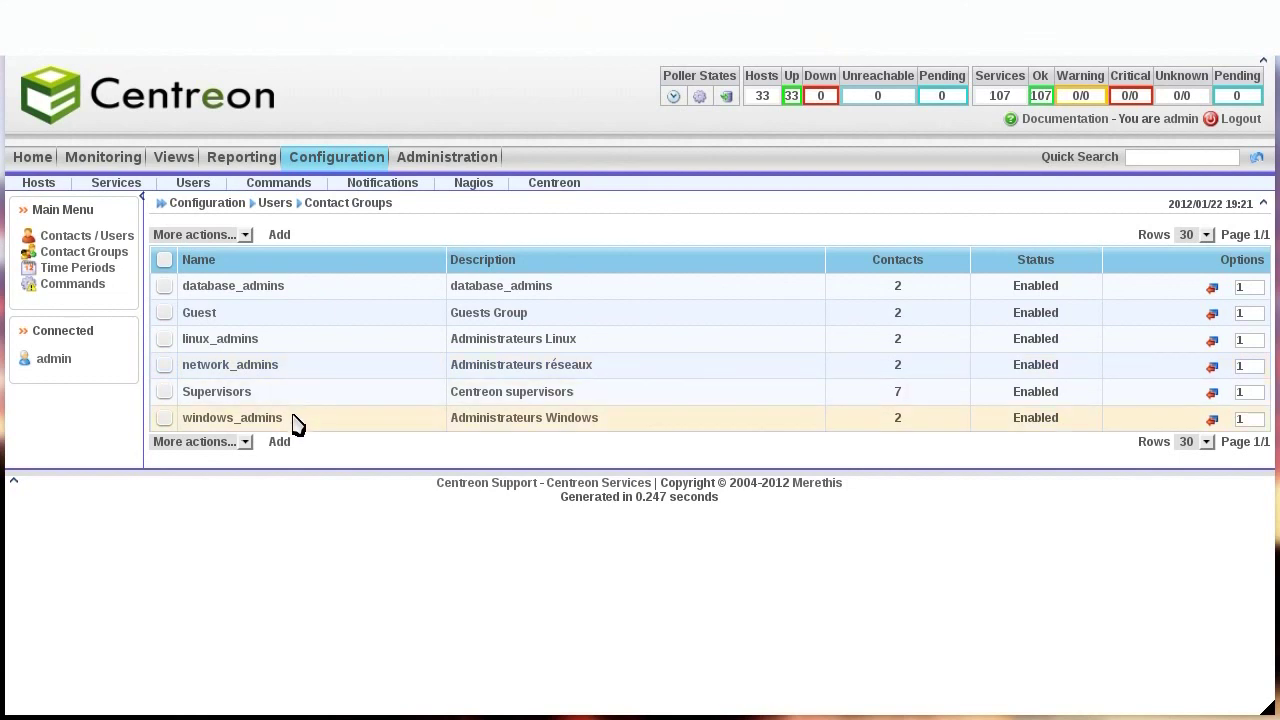
# - Start a new ACL access group with windows as both its group name and alias
pyautogui.moveTo(437, 162)
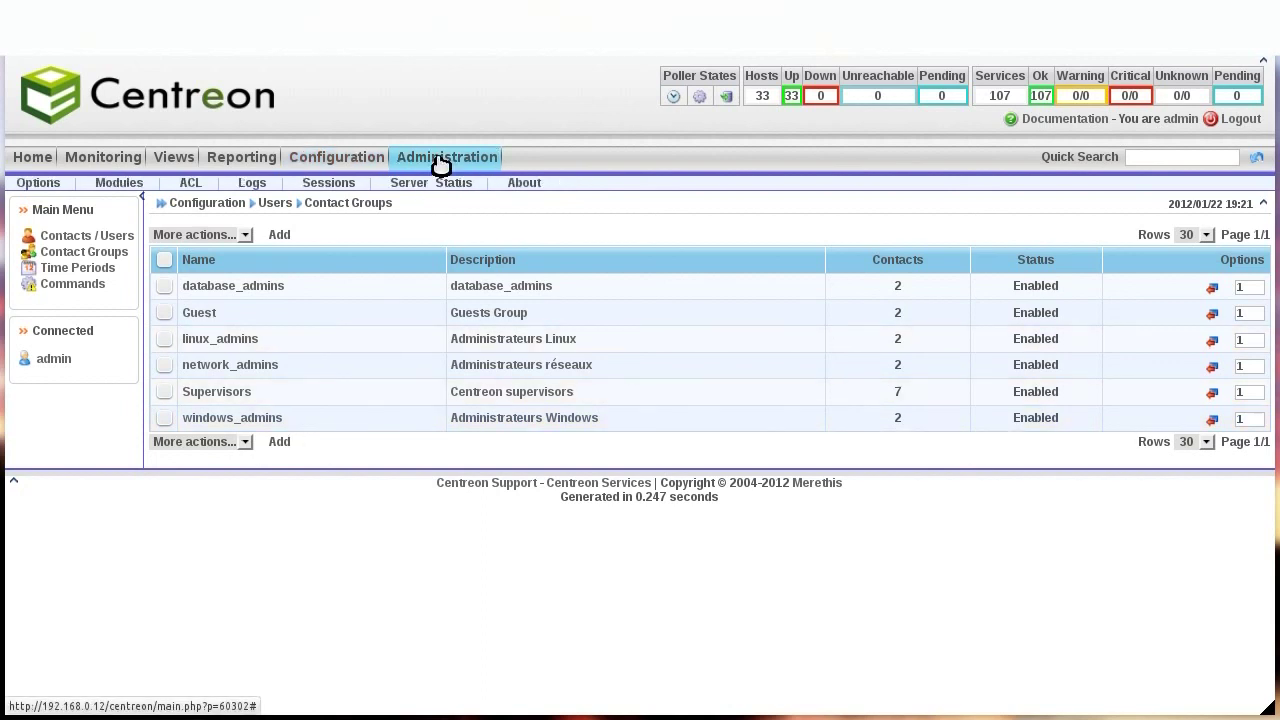
pyautogui.click(190, 184)
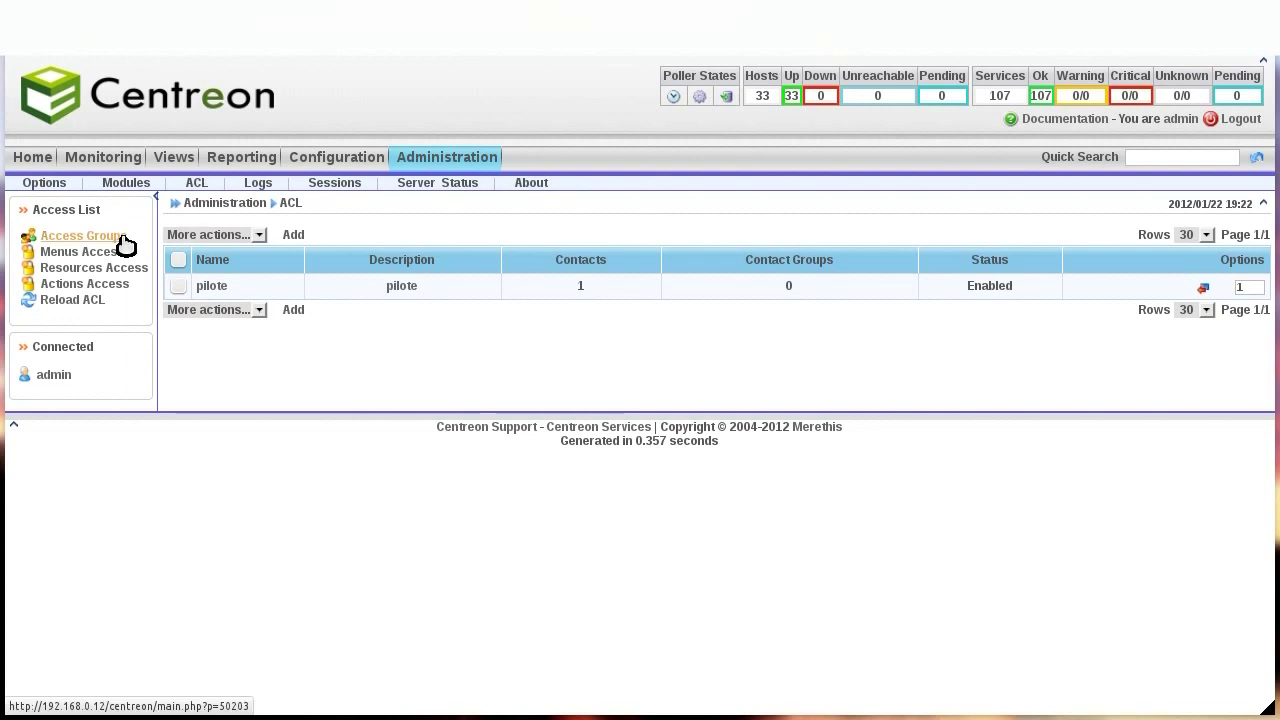
pyautogui.click(293, 236)
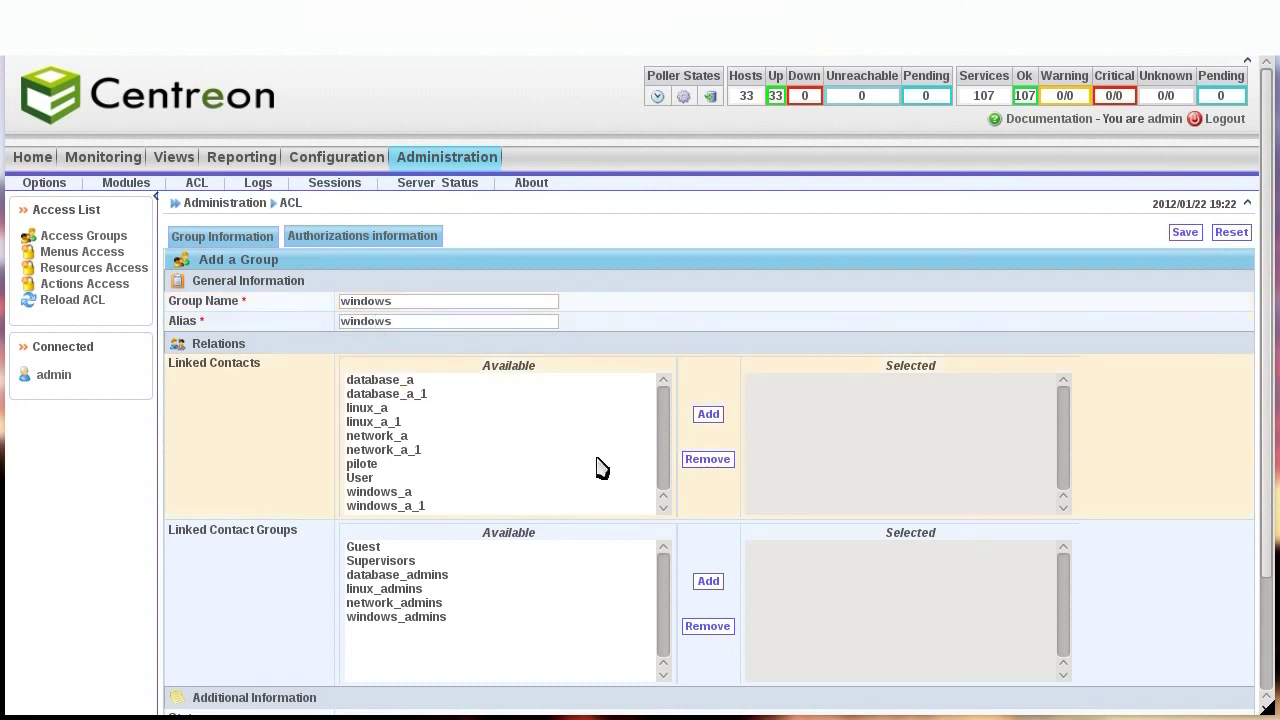
pyautogui.doubleClick(410, 493)
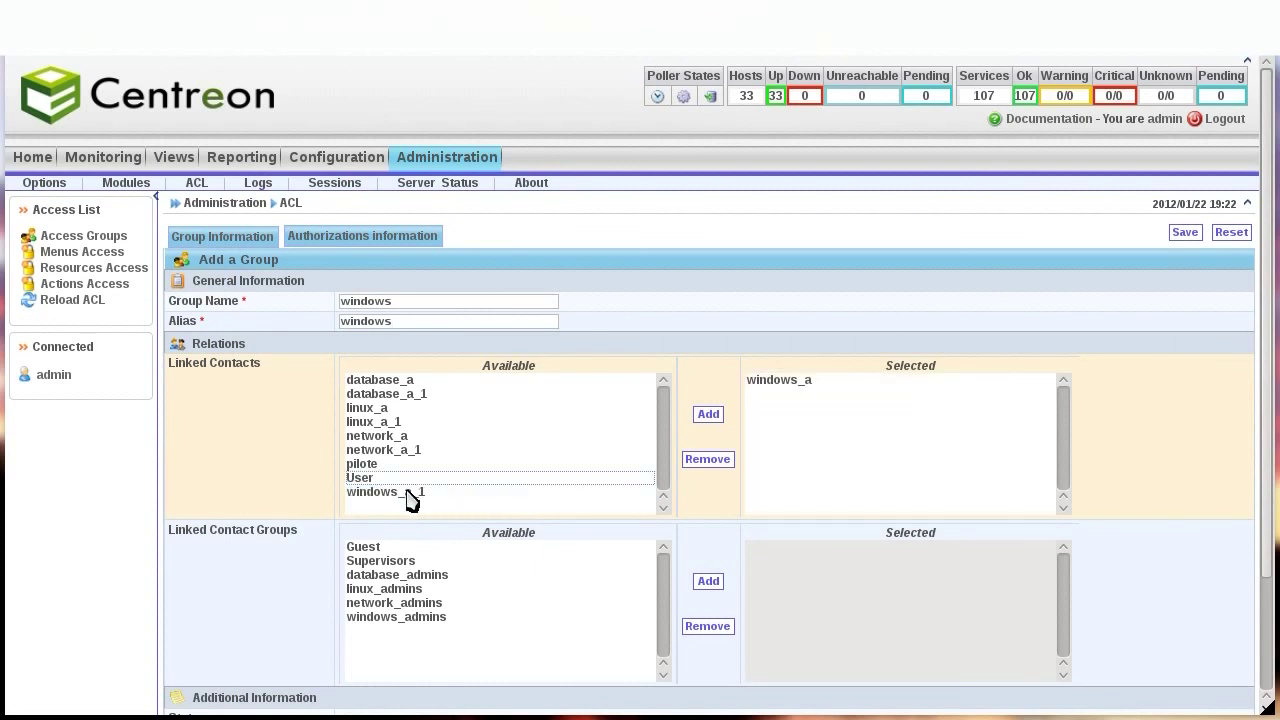
pyautogui.doubleClick(410, 493)
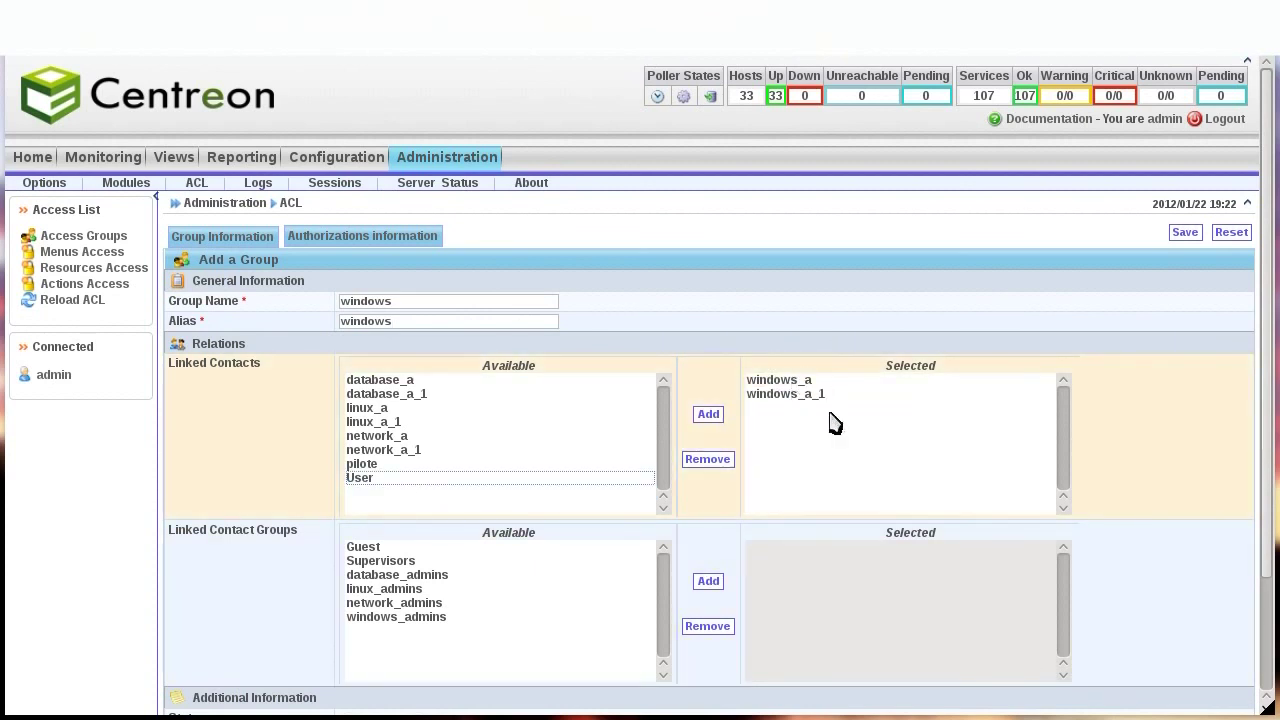
pyautogui.scroll(-3, 1166, 408)
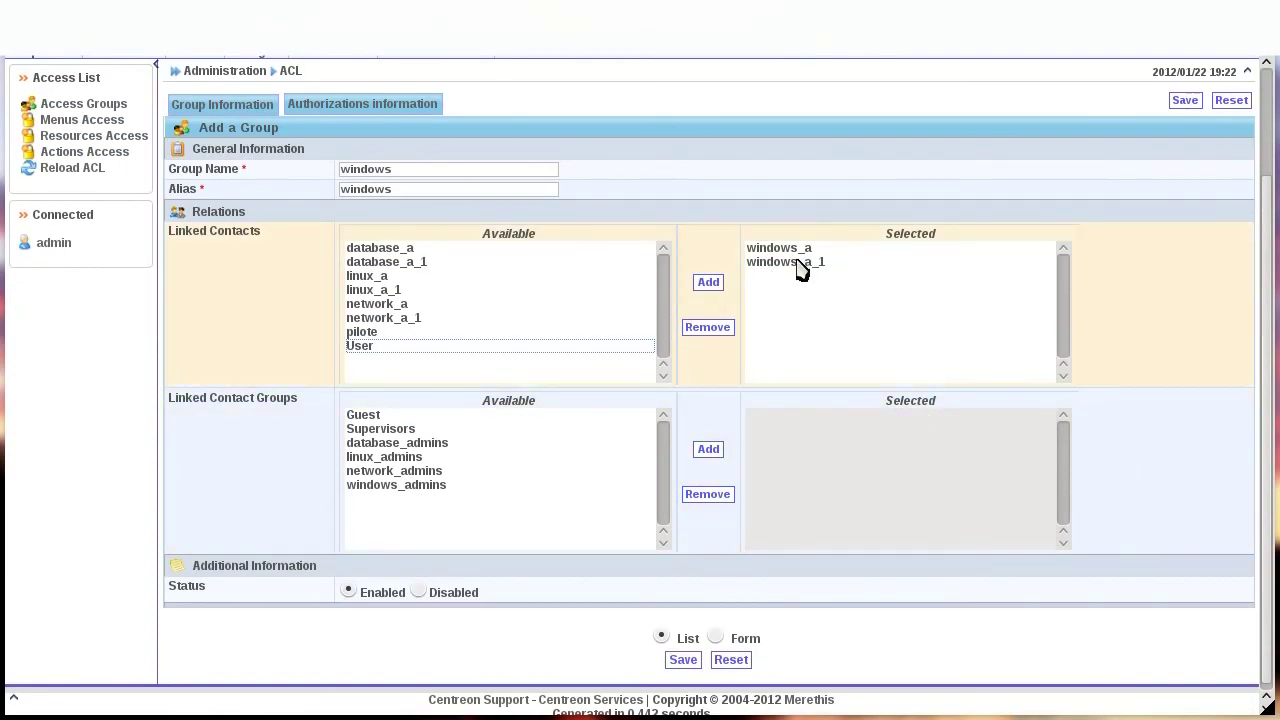
pyautogui.doubleClick(800, 262)
pyautogui.doubleClick(794, 250)
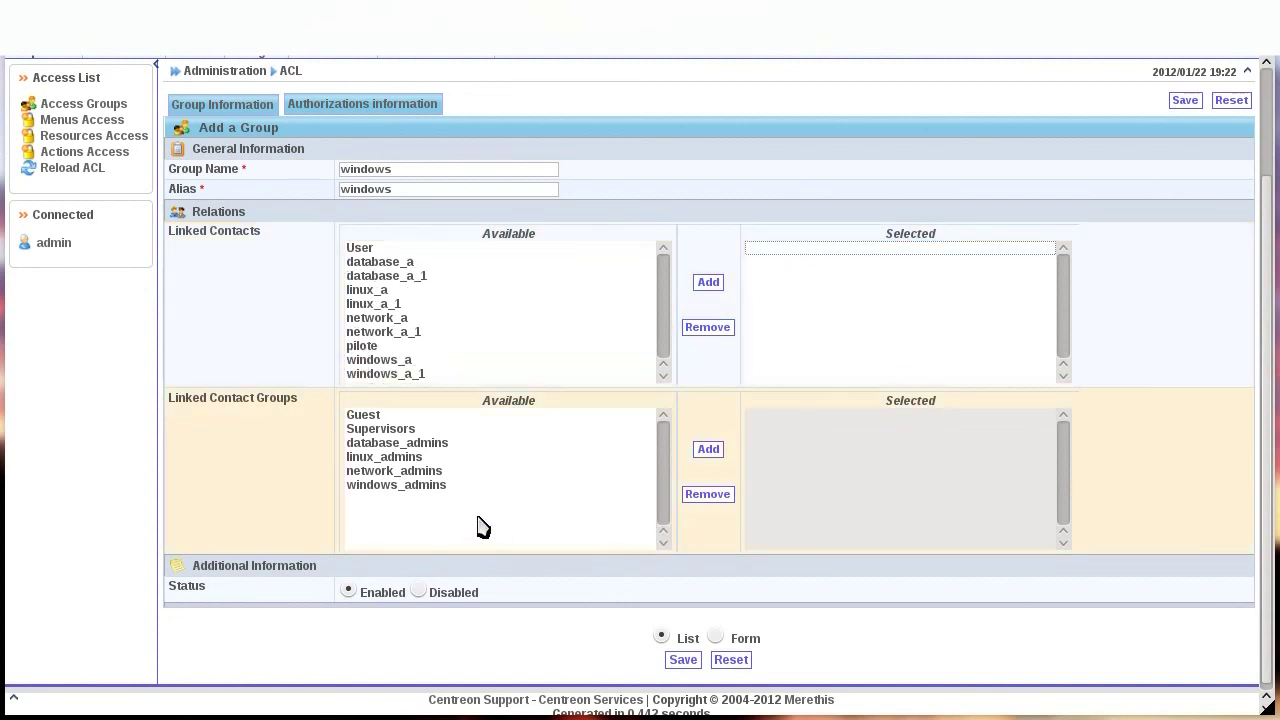
# - Link the windows_admins contact group to the windows access group and save the group
pyautogui.doubleClick(426, 486)
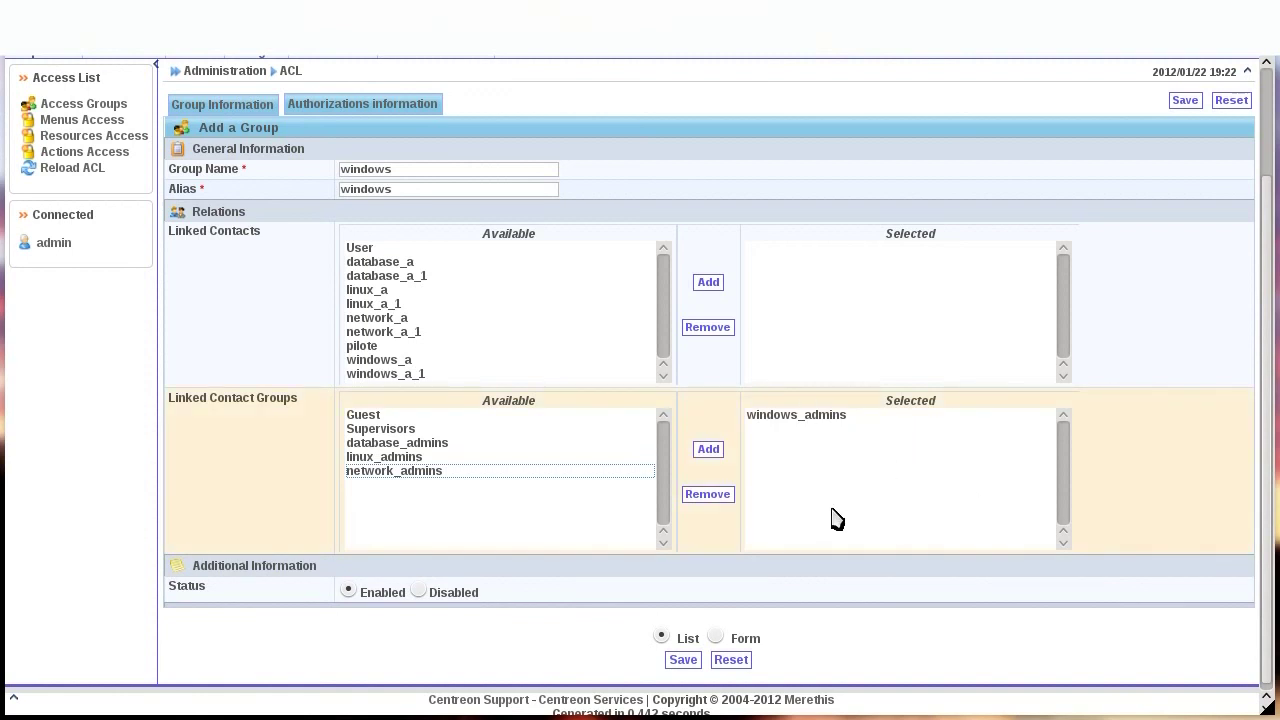
pyautogui.click(685, 660)
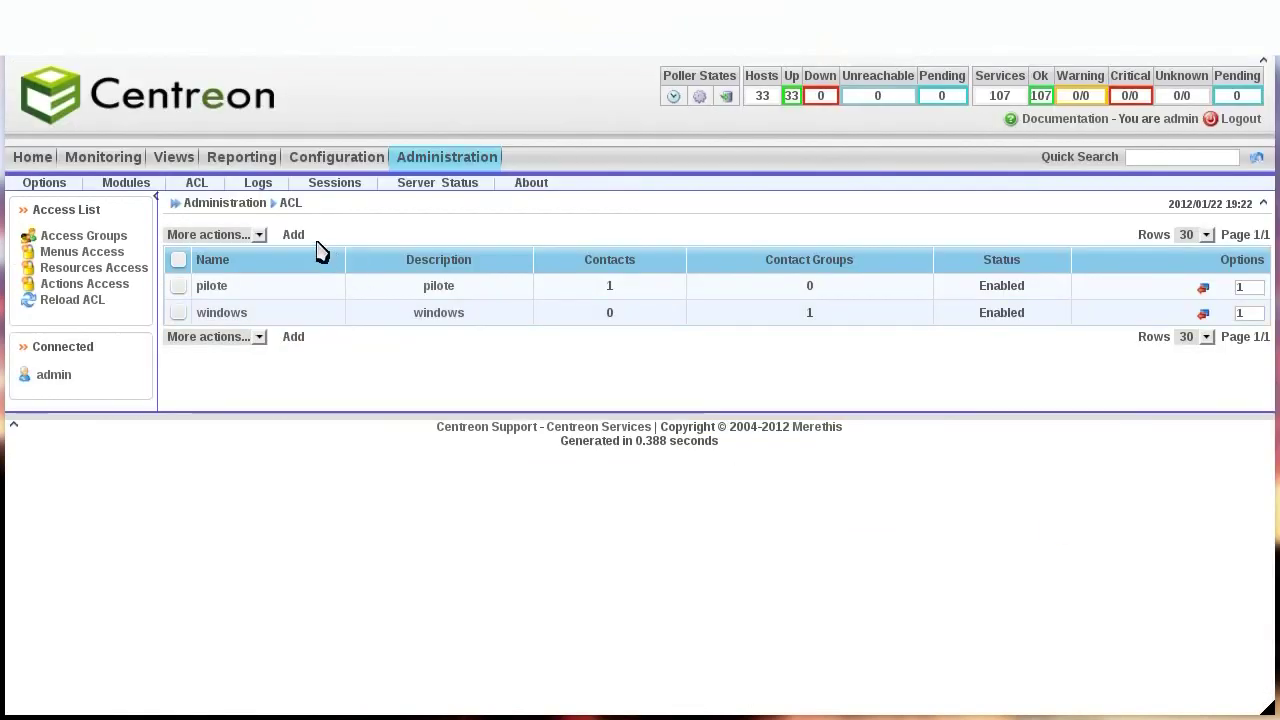
# - Create an access group with linux as name and alias, linked to the linux_admins contact group, and save it
pyautogui.click(303, 238)
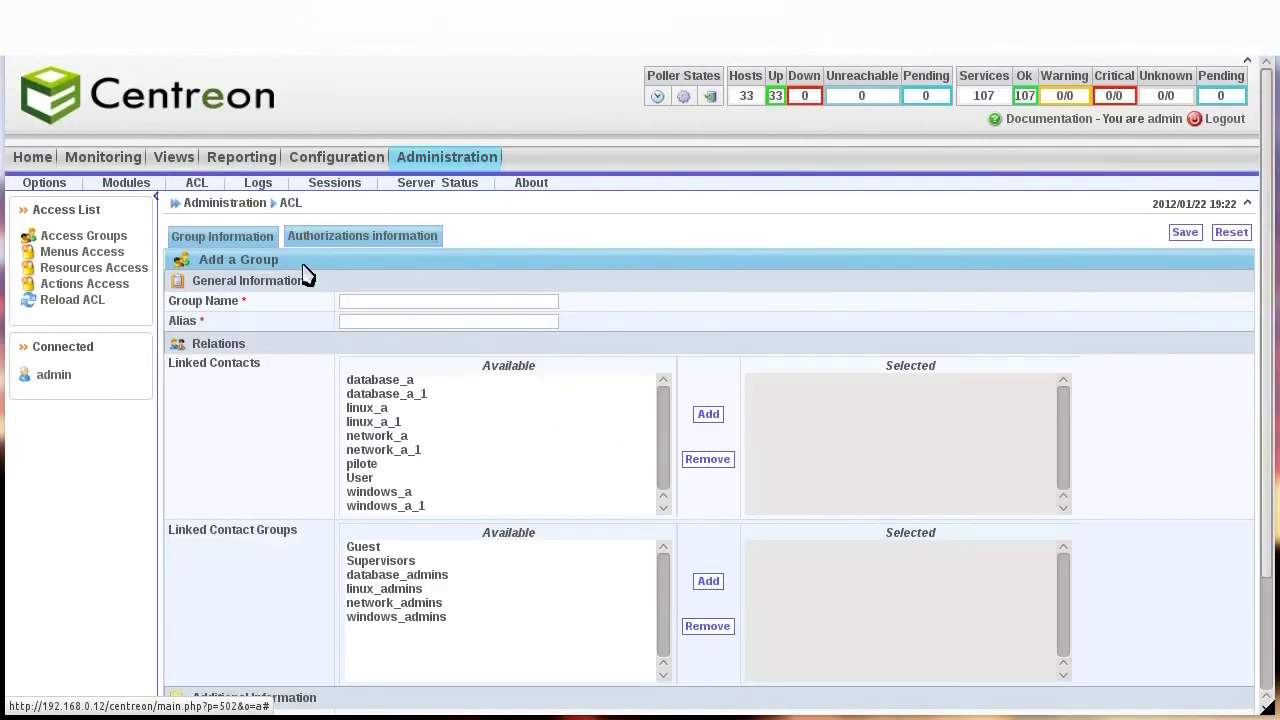
pyautogui.write('linux')
pyautogui.press('Tab')
pyautogui.write('li')
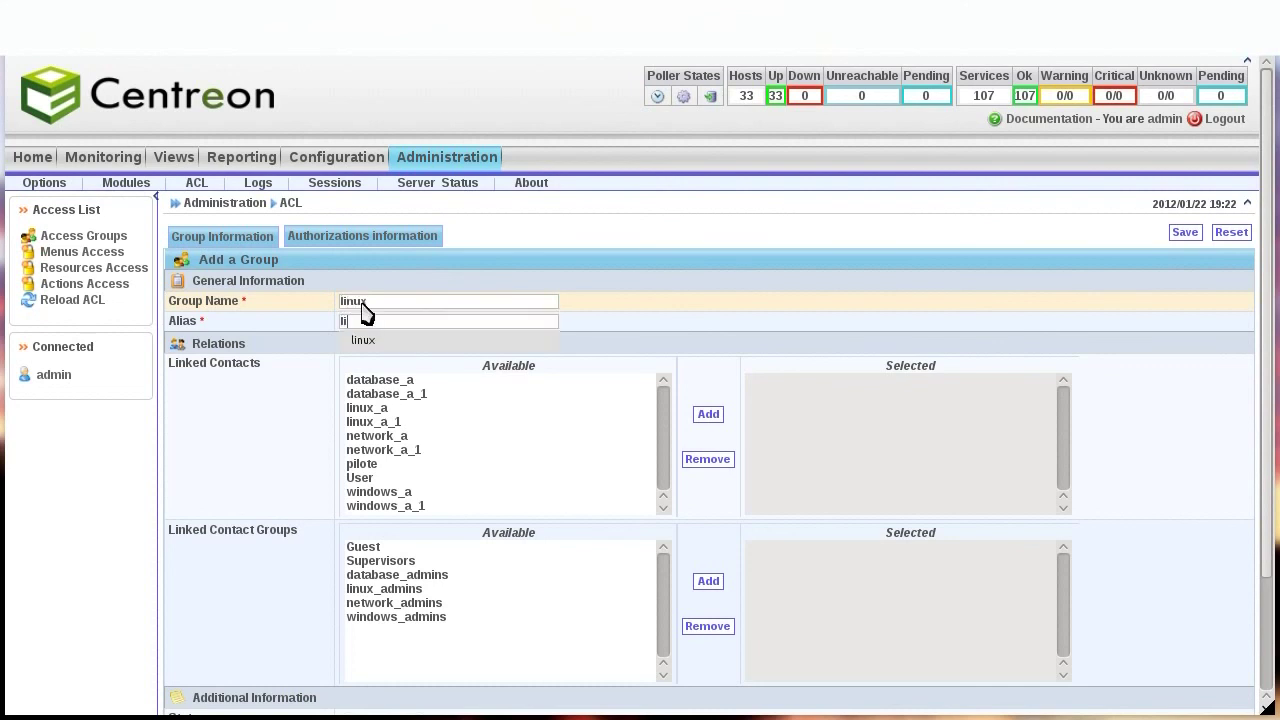
pyautogui.write('nux')
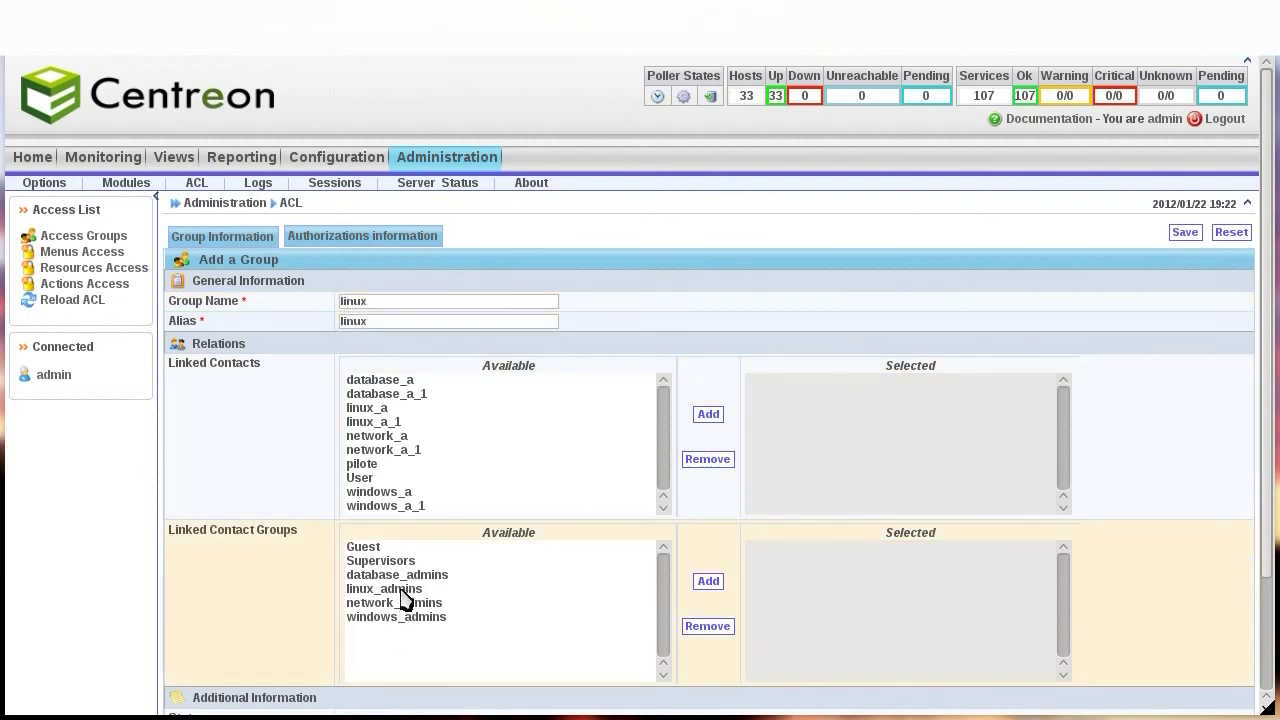
pyautogui.doubleClick(402, 590)
pyautogui.scroll(-3, 1129, 506)
pyautogui.click(683, 653)
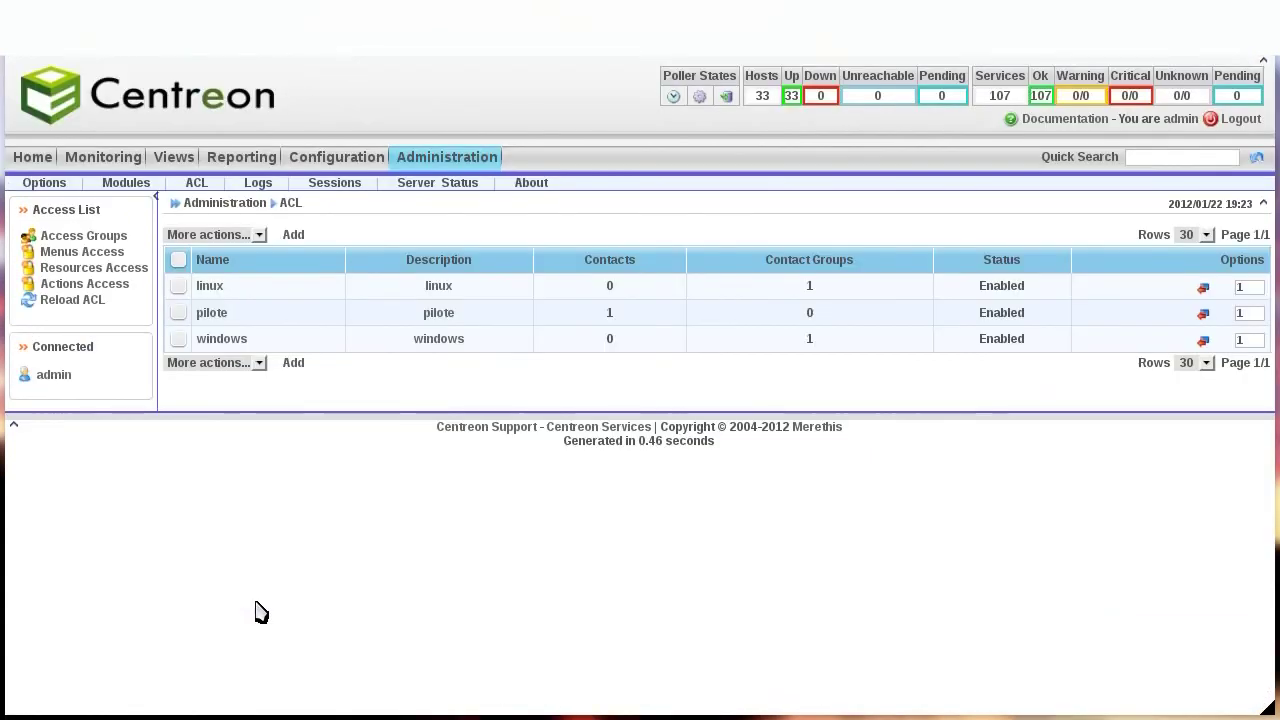
# - Create an access group with network as name and alias, linked to the network_admins contact group, and save it
pyautogui.click(293, 236)
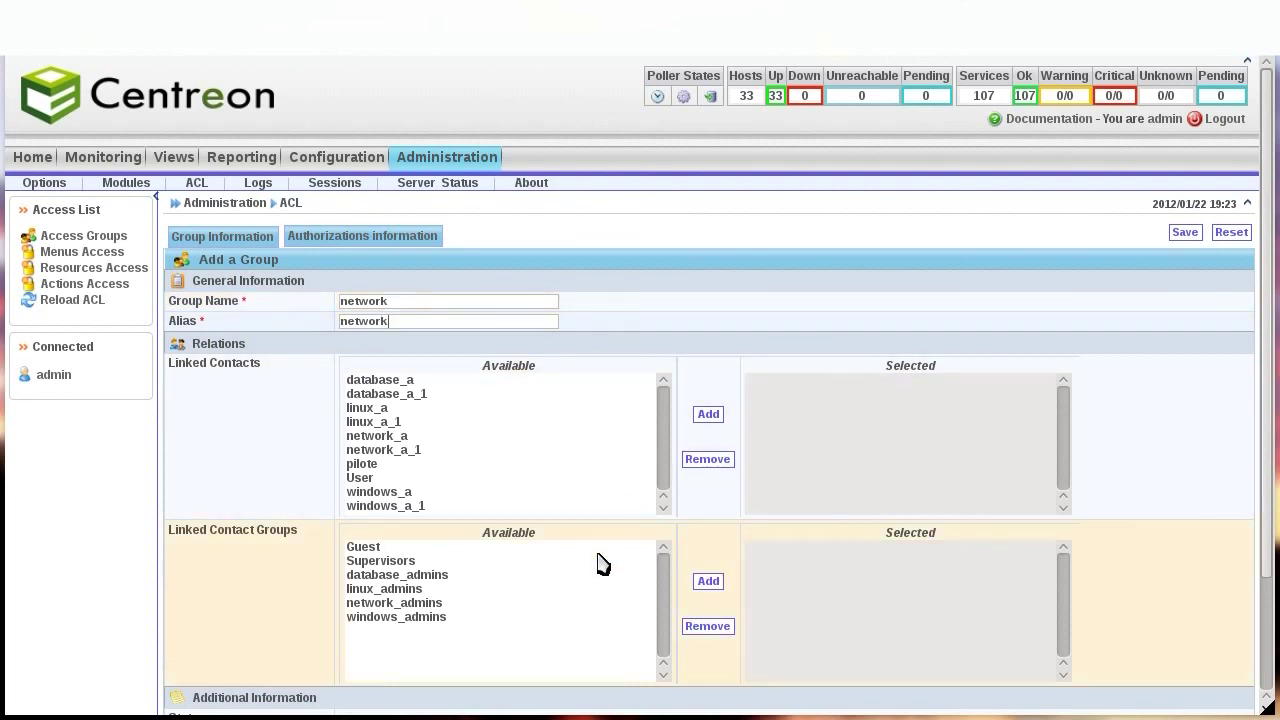
pyautogui.doubleClick(447, 613)
pyautogui.scroll(-3, 1114, 591)
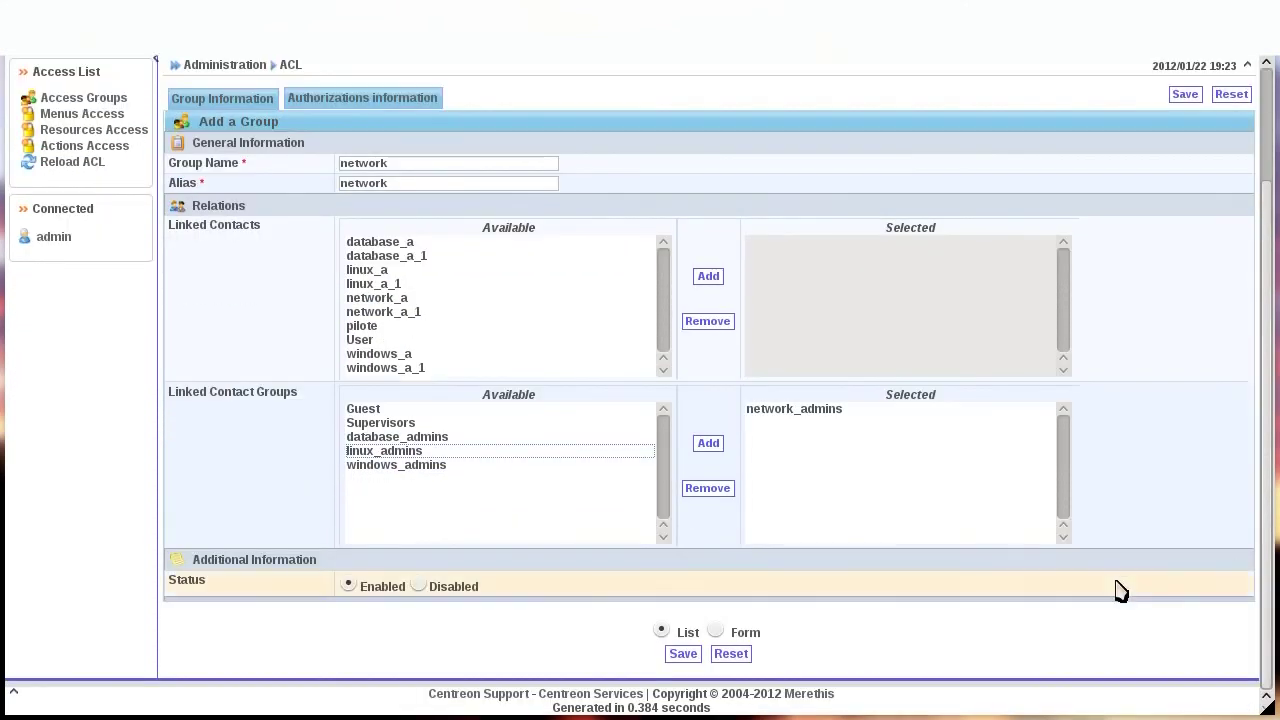
pyautogui.click(684, 654)
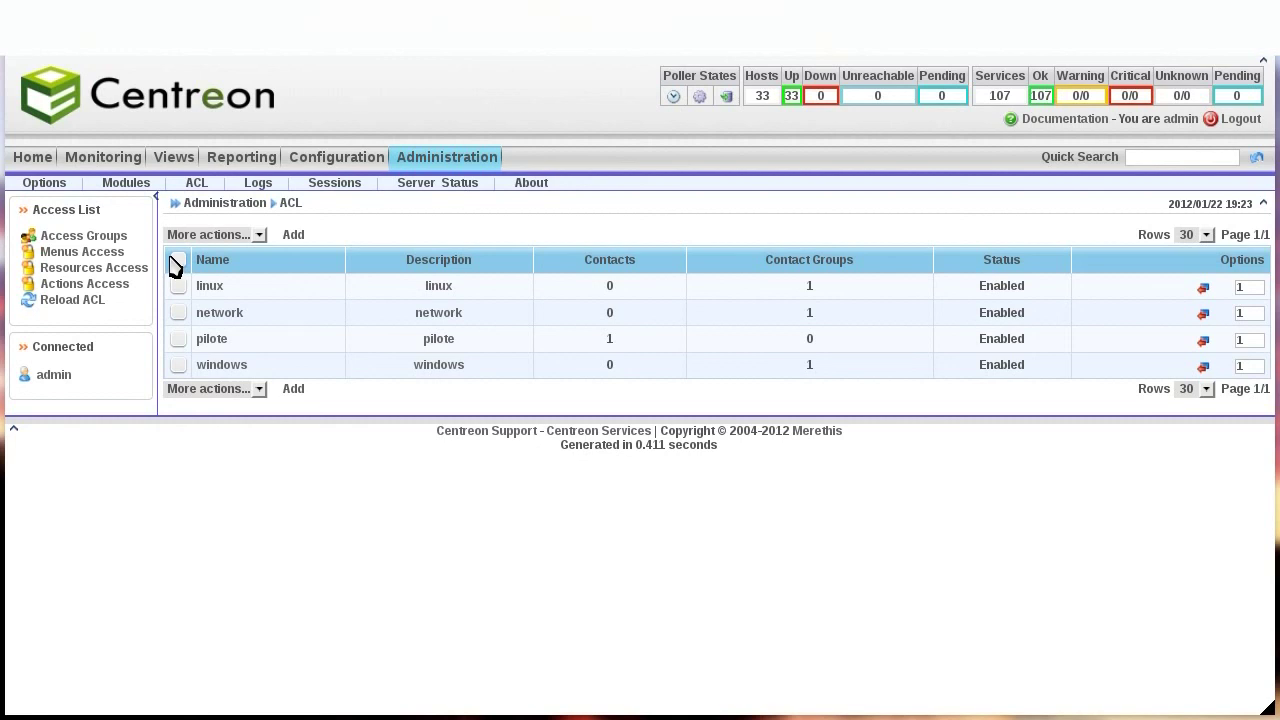
# - Link the linux, network and windows access groups to the monitoring menu access ACL and save it
pyautogui.click(118, 253)
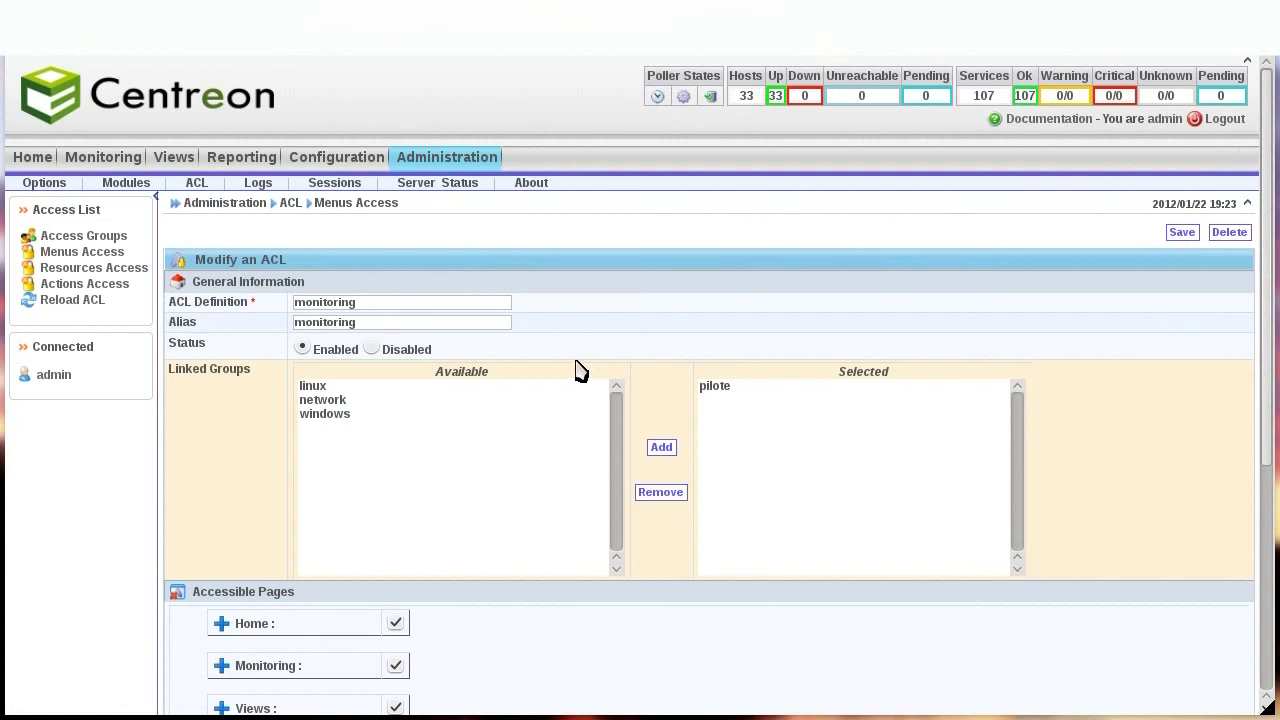
pyautogui.click(338, 387)
pyautogui.keyDown('shift'); pyautogui.click(341, 414); pyautogui.keyUp('shift')
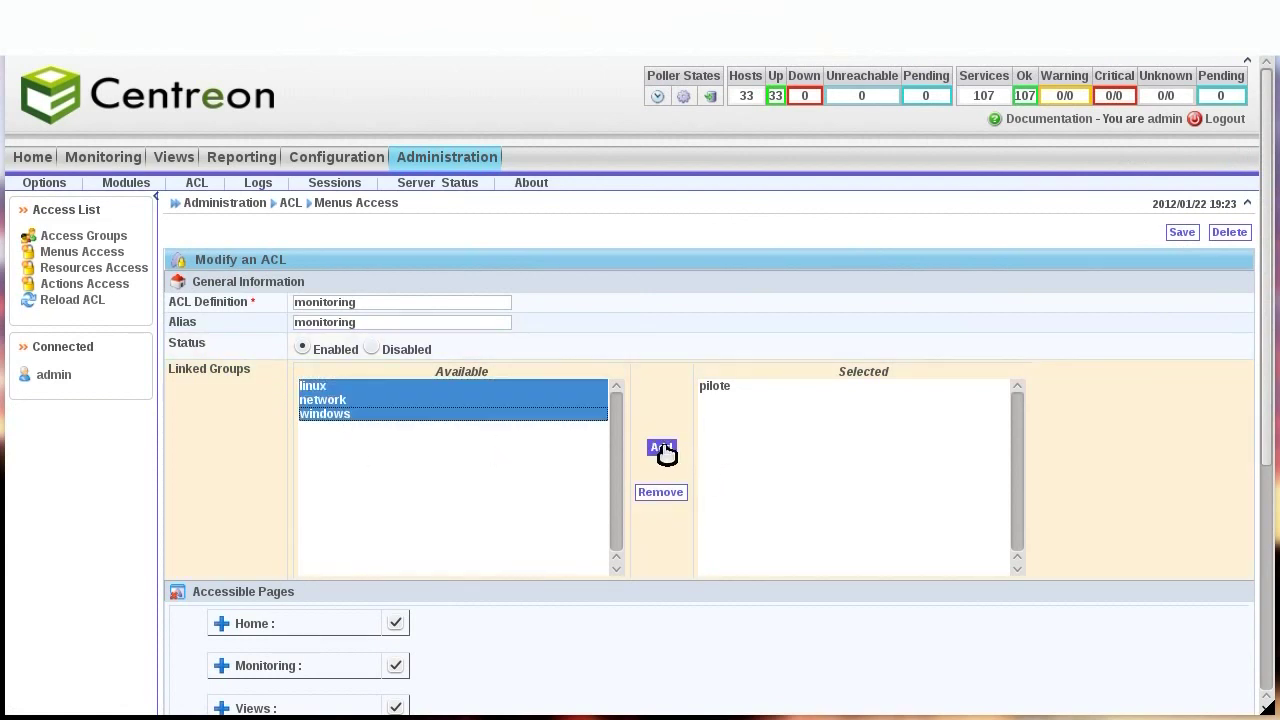
pyautogui.click(677, 451)
pyautogui.scroll(-3, 1168, 393)
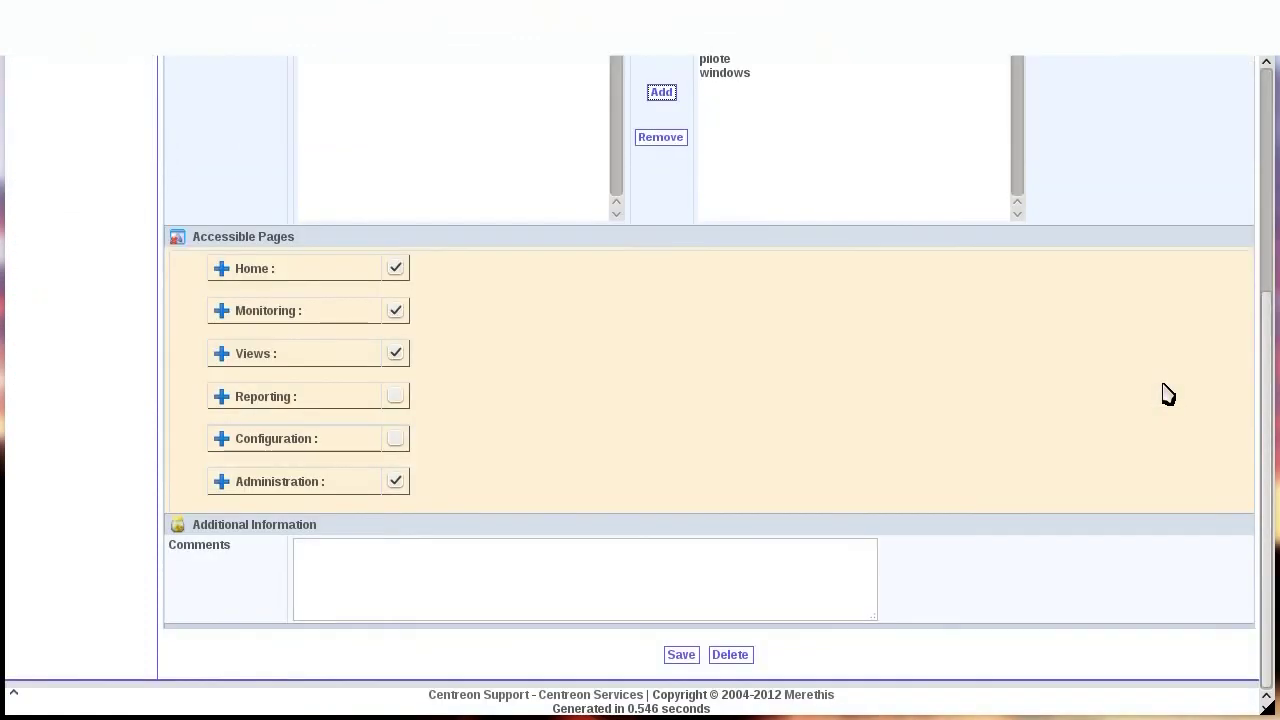
pyautogui.click(681, 656)
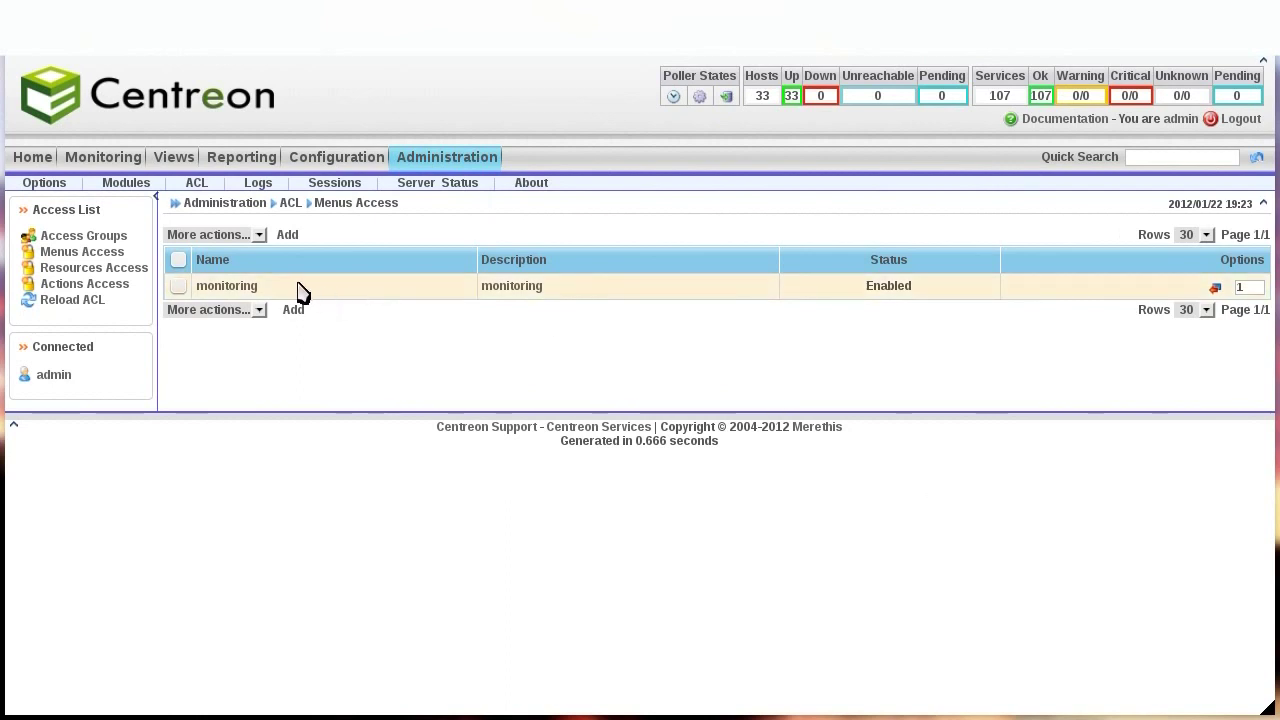
# - Start a new resources access list with windows as name and description, linked to the windows access group
pyautogui.click(130, 268)
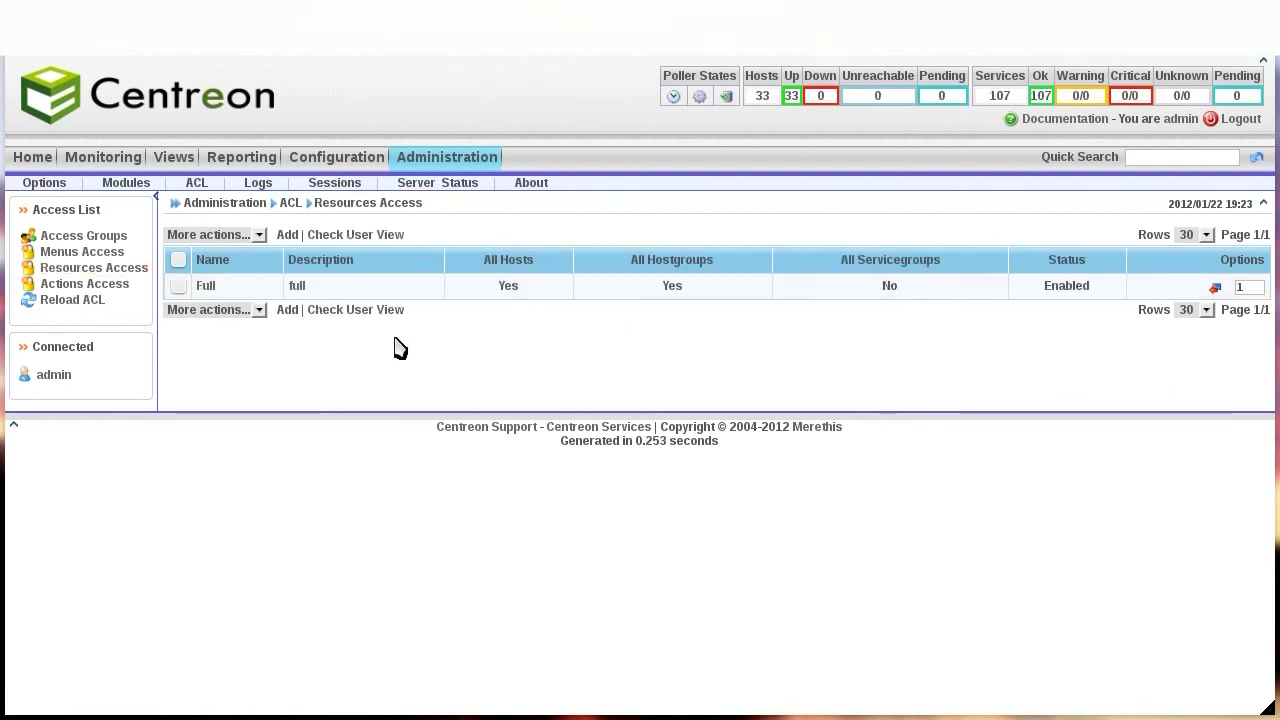
pyautogui.click(286, 238)
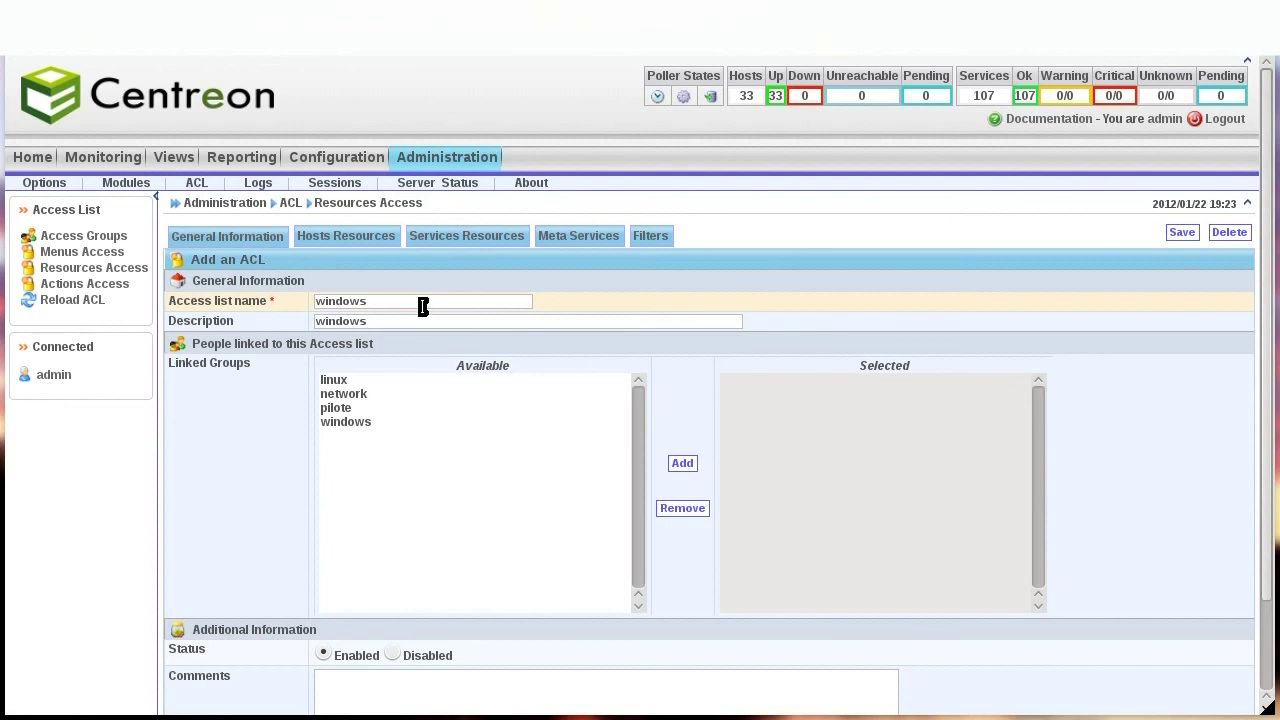
pyautogui.click(346, 425)
pyautogui.doubleClick(346, 425)
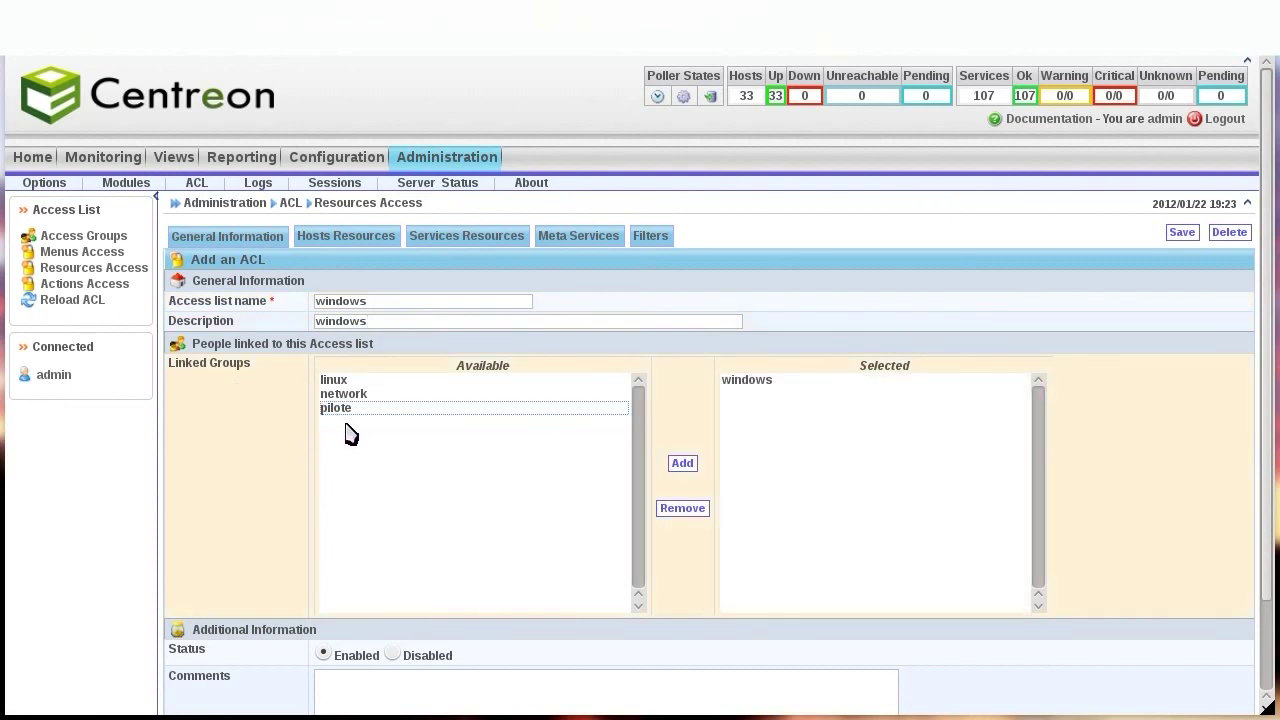
# - Share the Windows-Servers host group in the windows resources access list and save the list
pyautogui.click(320, 243)
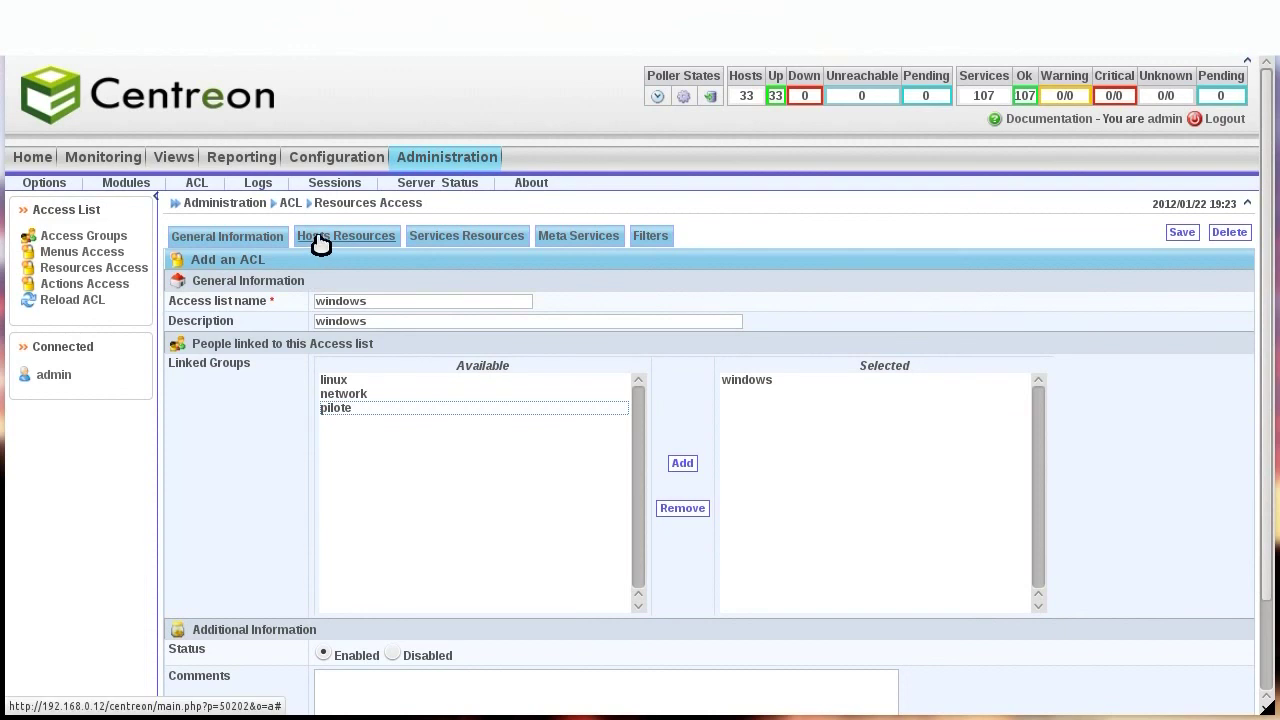
pyautogui.scroll(-3, 277, 418)
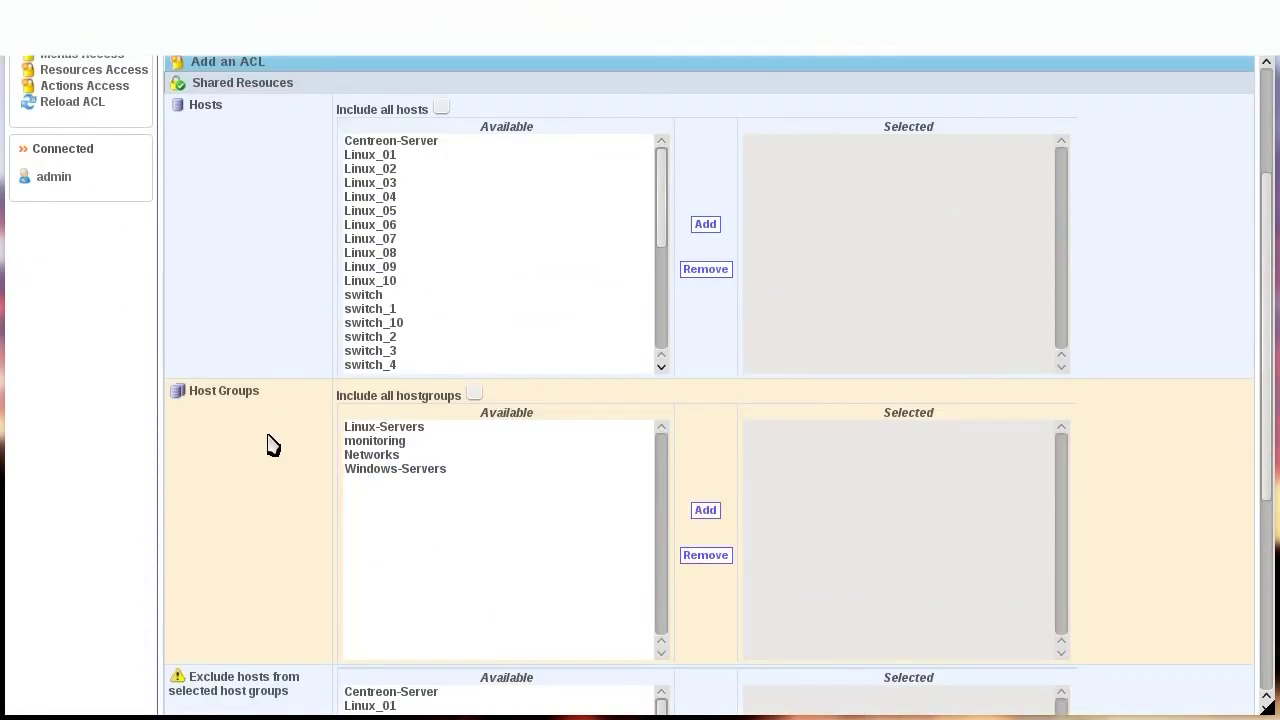
pyautogui.doubleClick(375, 470)
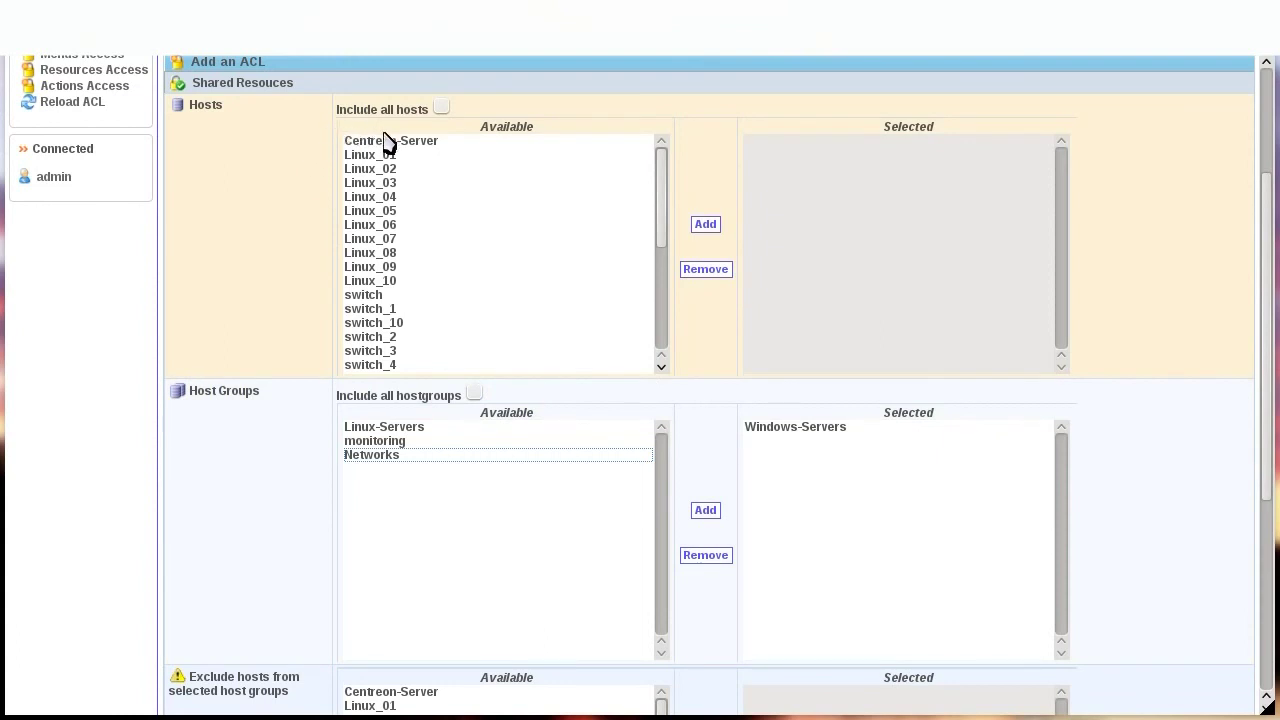
pyautogui.scroll(-5, 443, 243)
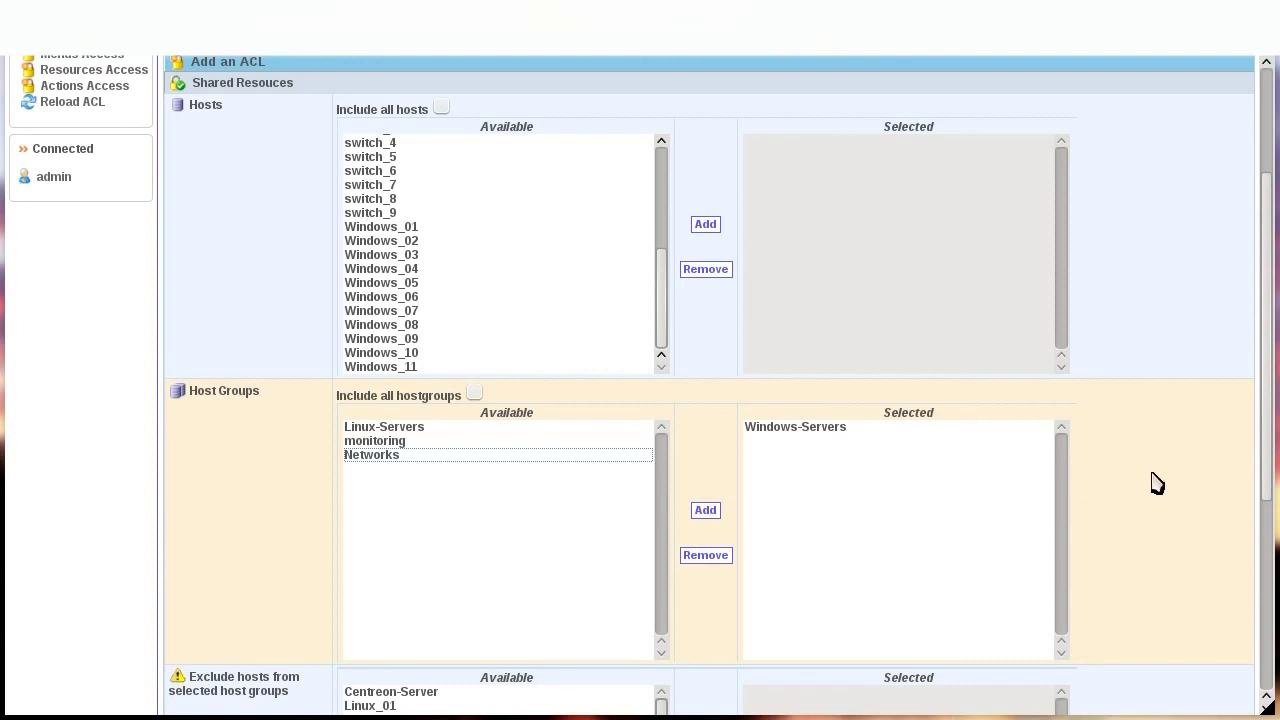
pyautogui.scroll(-4, 1152, 484)
pyautogui.click(678, 655)
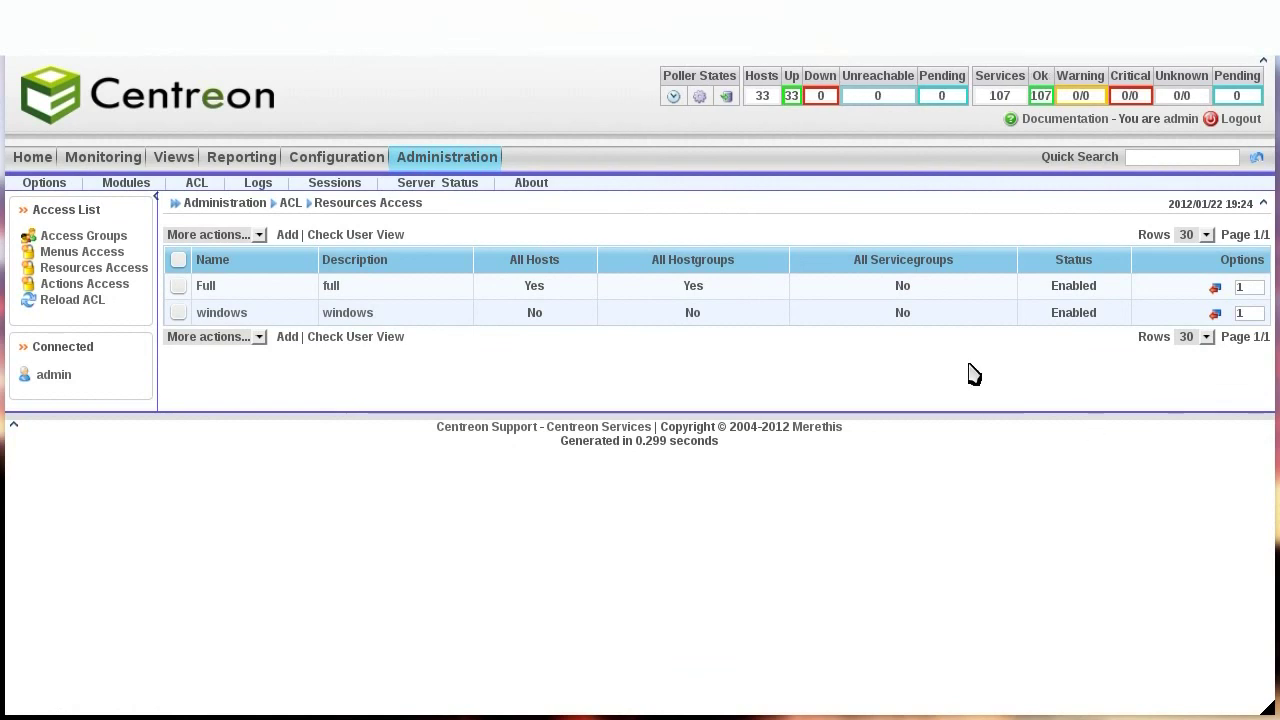
# - Start a new resources access list with linux as both its name and description
pyautogui.click(288, 235)
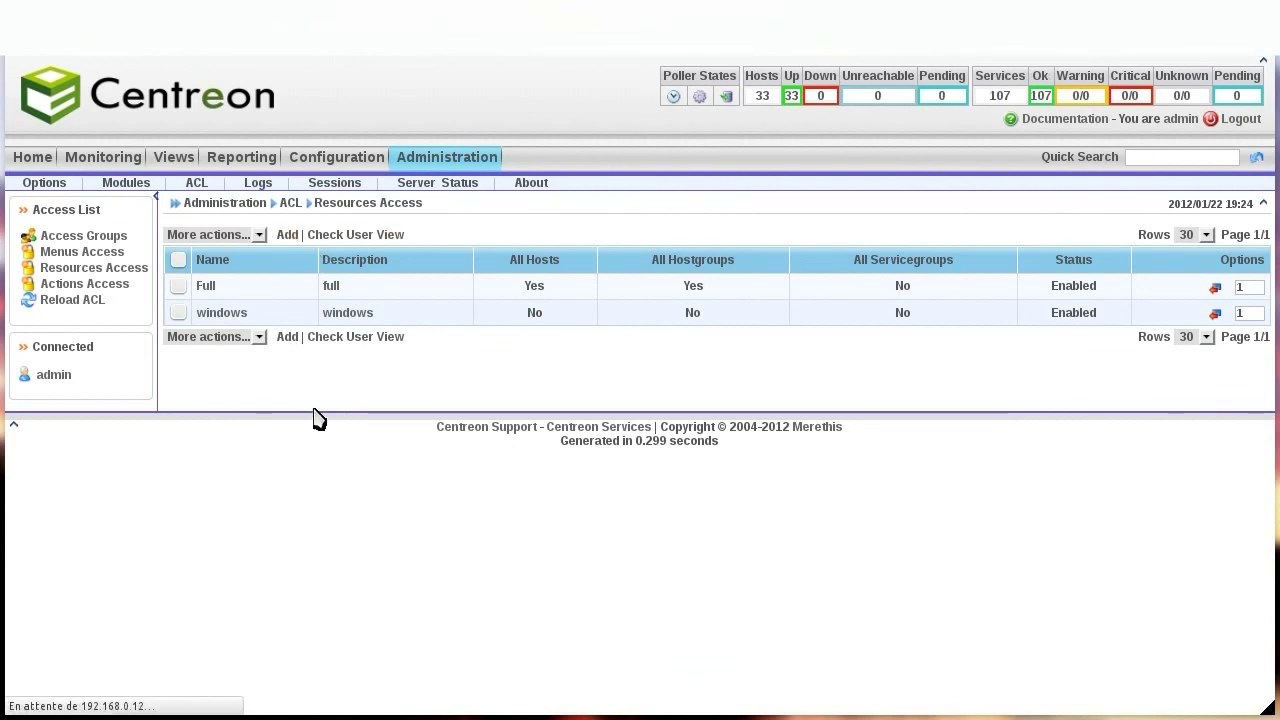
pyautogui.click(383, 302)
pyautogui.write('linux')
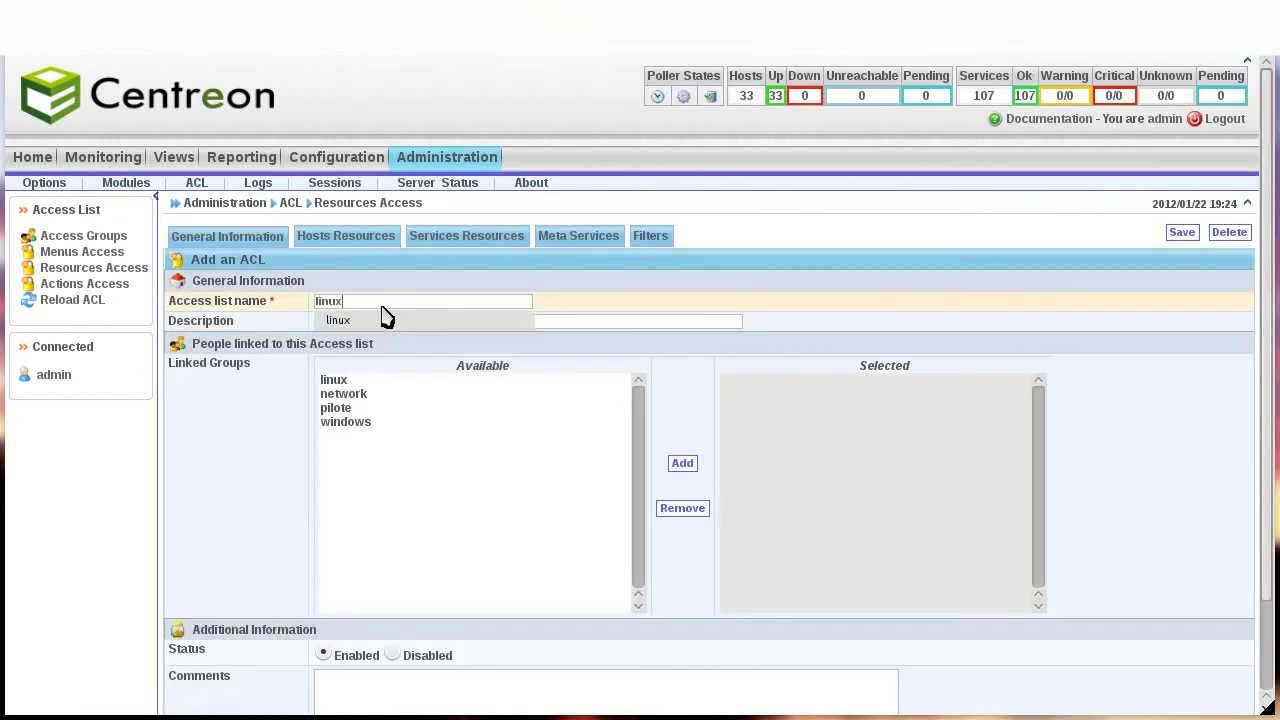
pyautogui.press('Tab')
pyautogui.write('l')
pyautogui.press('Tab')
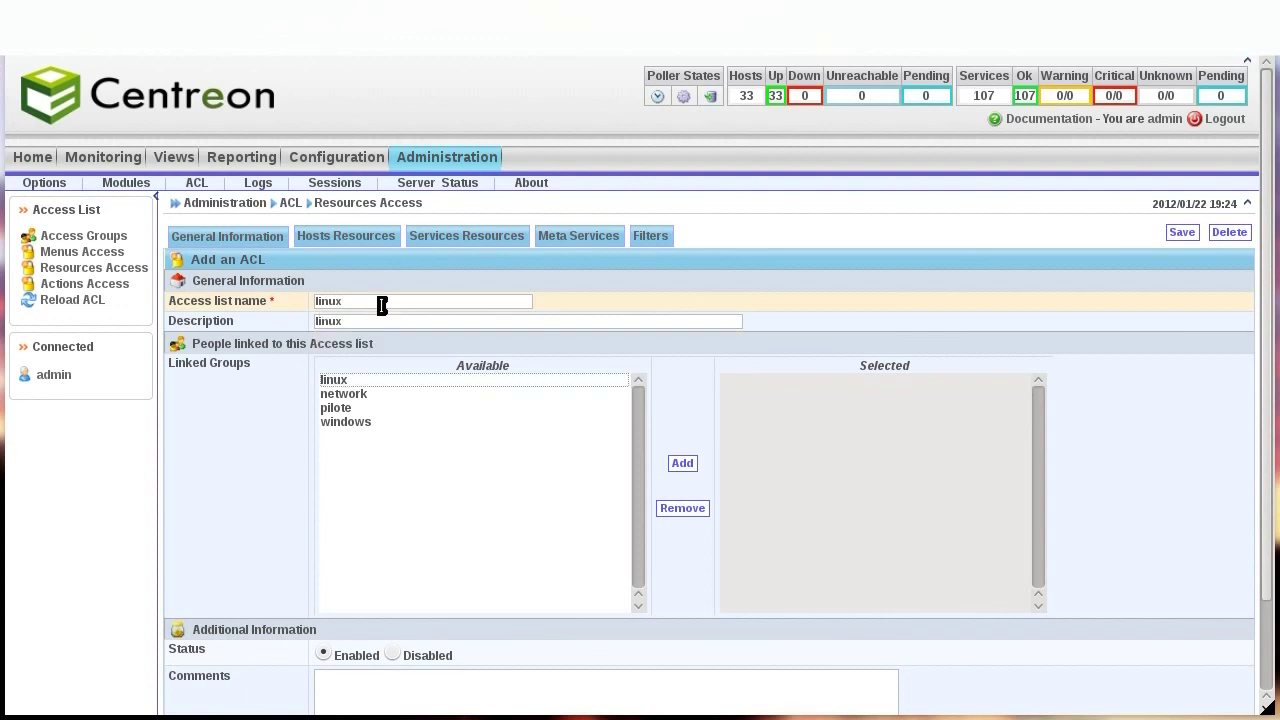
# - Link the linux access group to the linux resources access list, share the Linux-Servers host group, and save the list
pyautogui.doubleClick(356, 383)
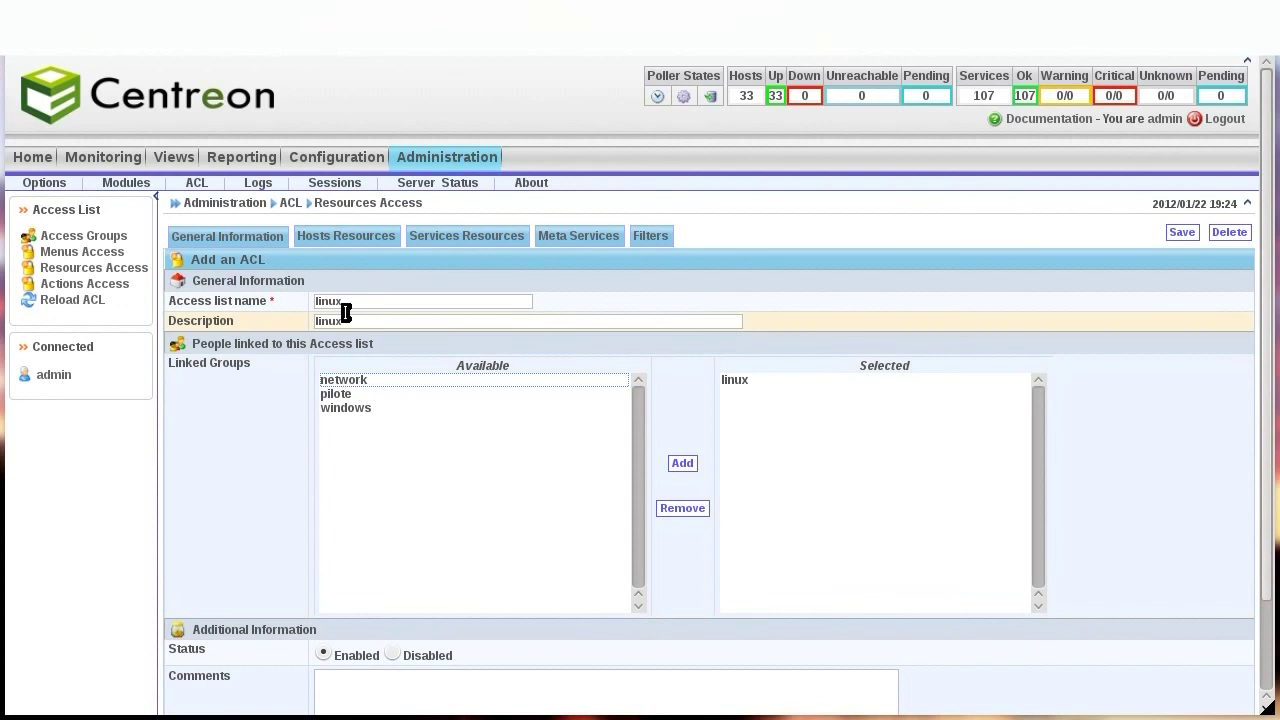
pyautogui.click(325, 239)
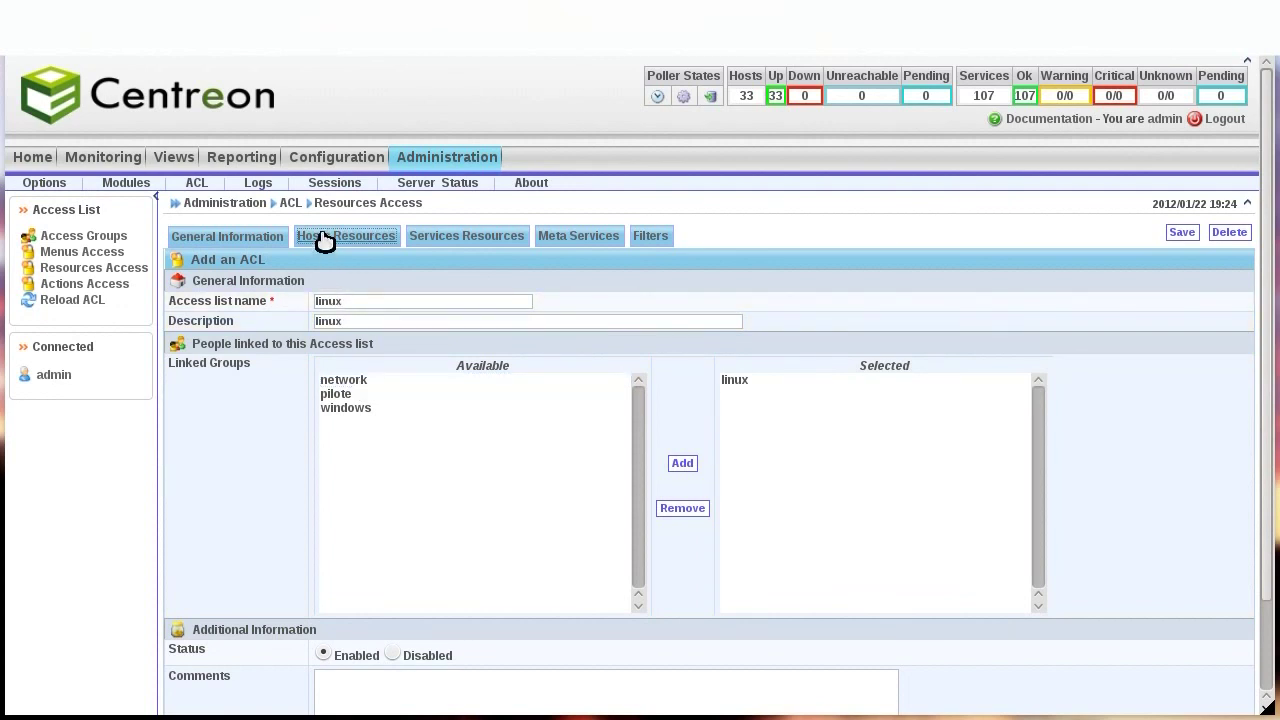
pyautogui.scroll(-3, 267, 432)
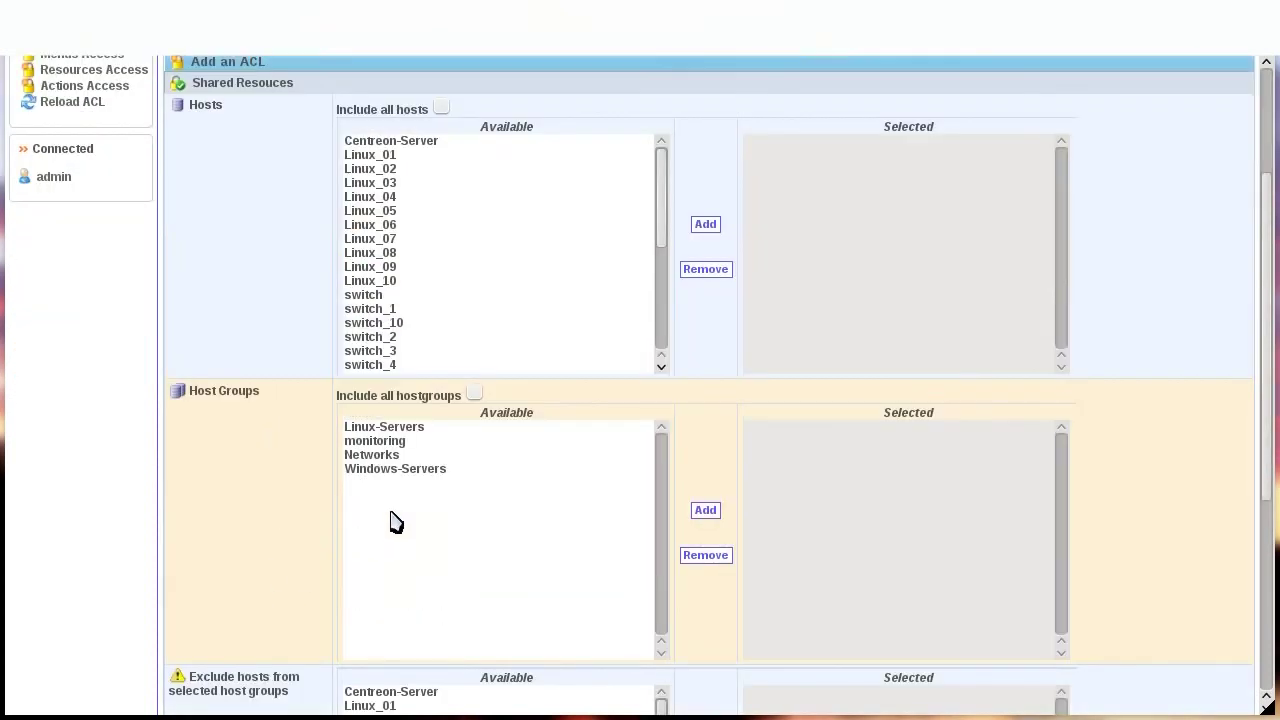
pyautogui.doubleClick(415, 428)
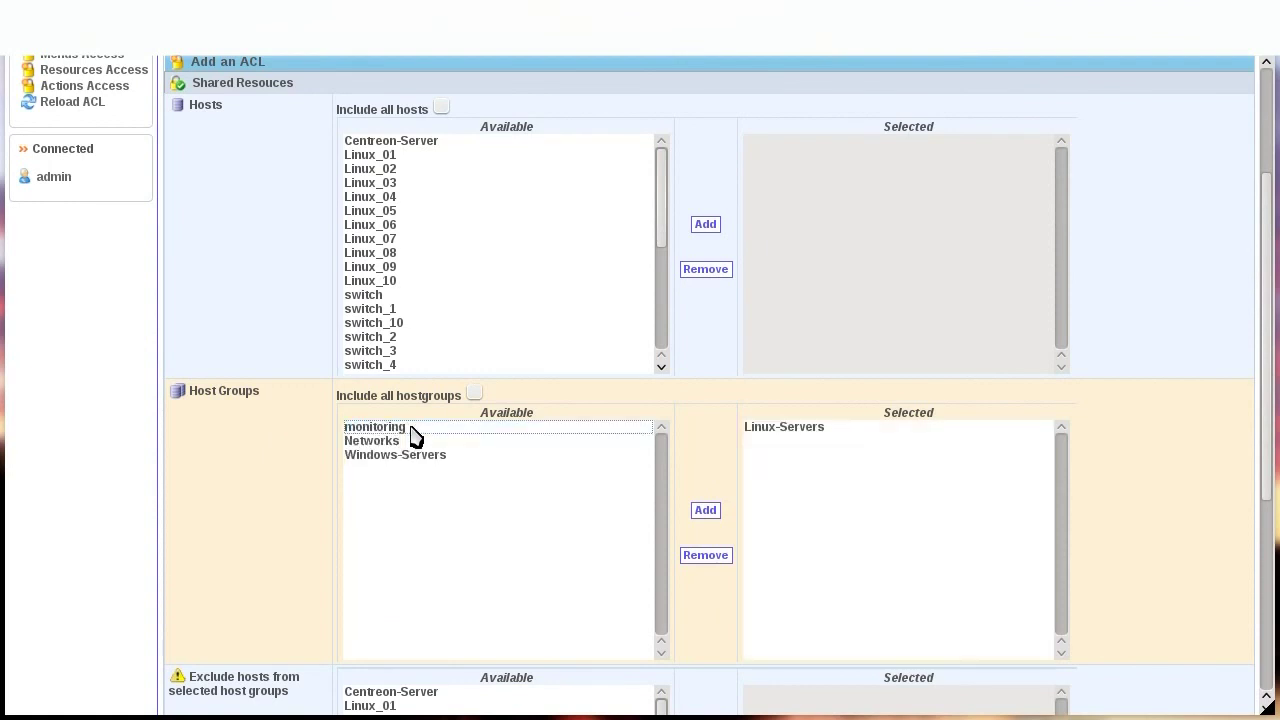
pyautogui.scroll(-5, 1174, 531)
pyautogui.click(680, 655)
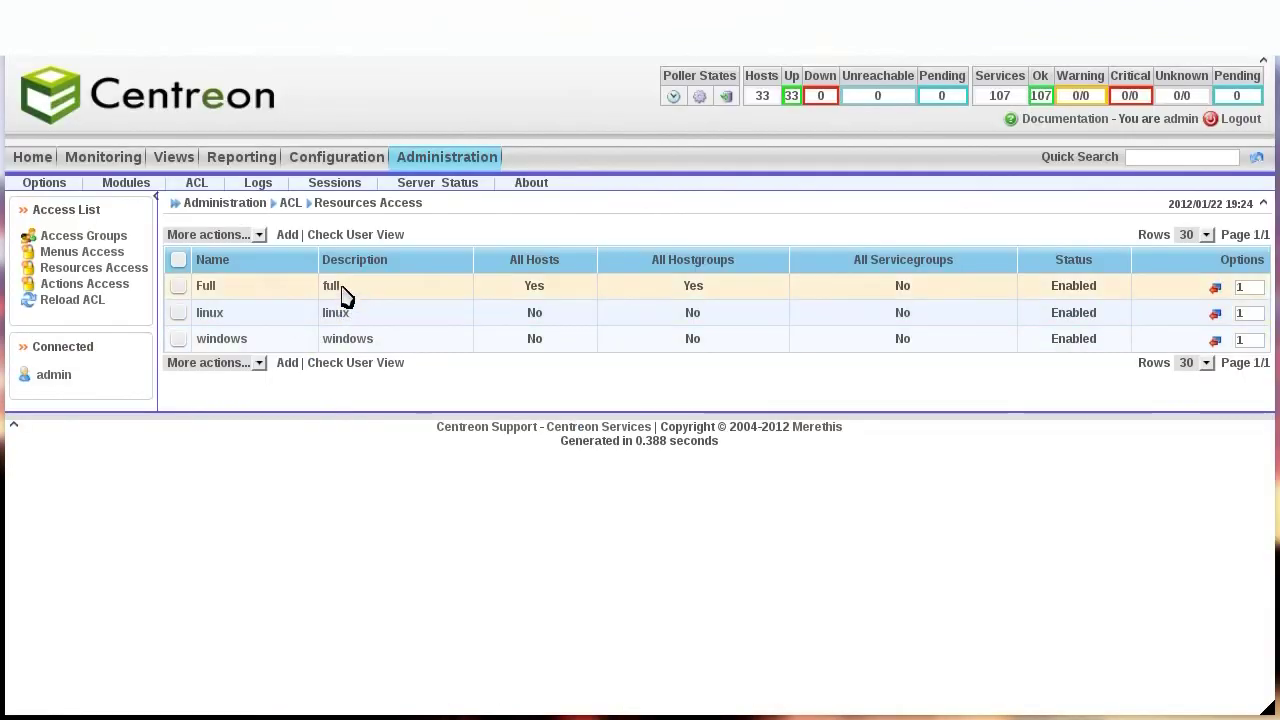
# - Start a new resources access list with network as name and description, linked to the network access group
pyautogui.click(288, 236)
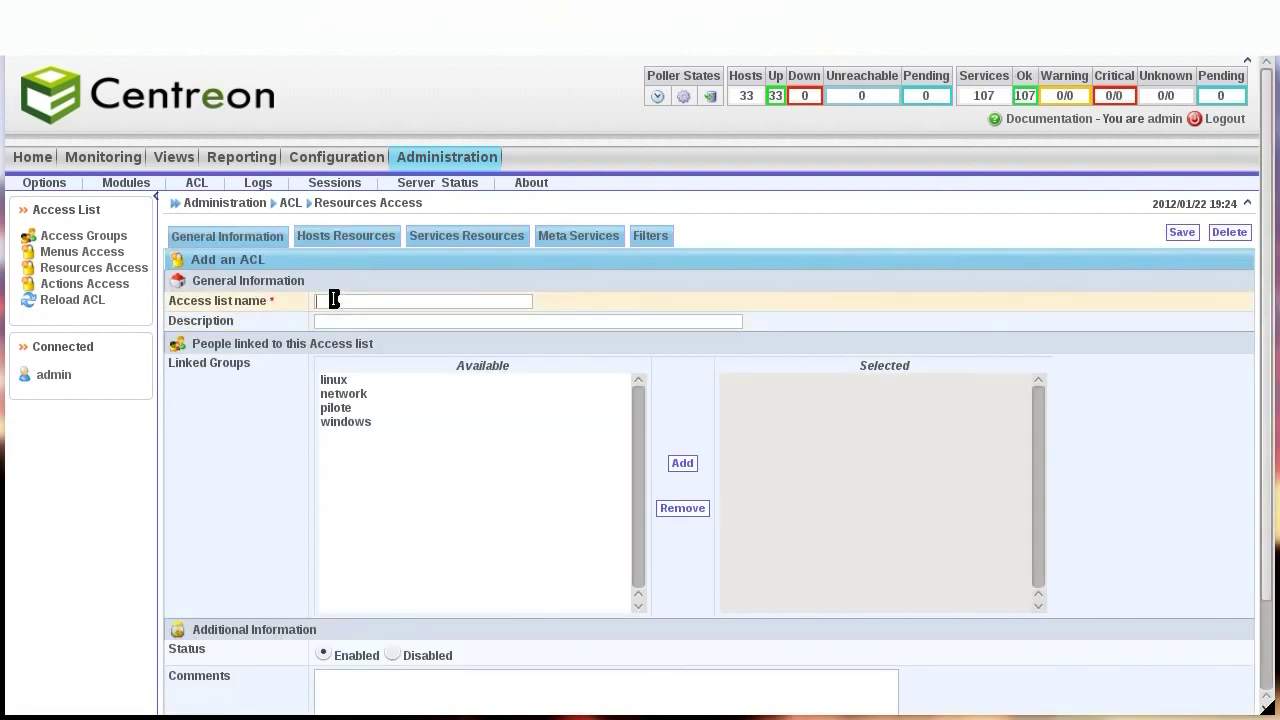
pyautogui.write('etwork')
pyautogui.doubleClick(358, 393)
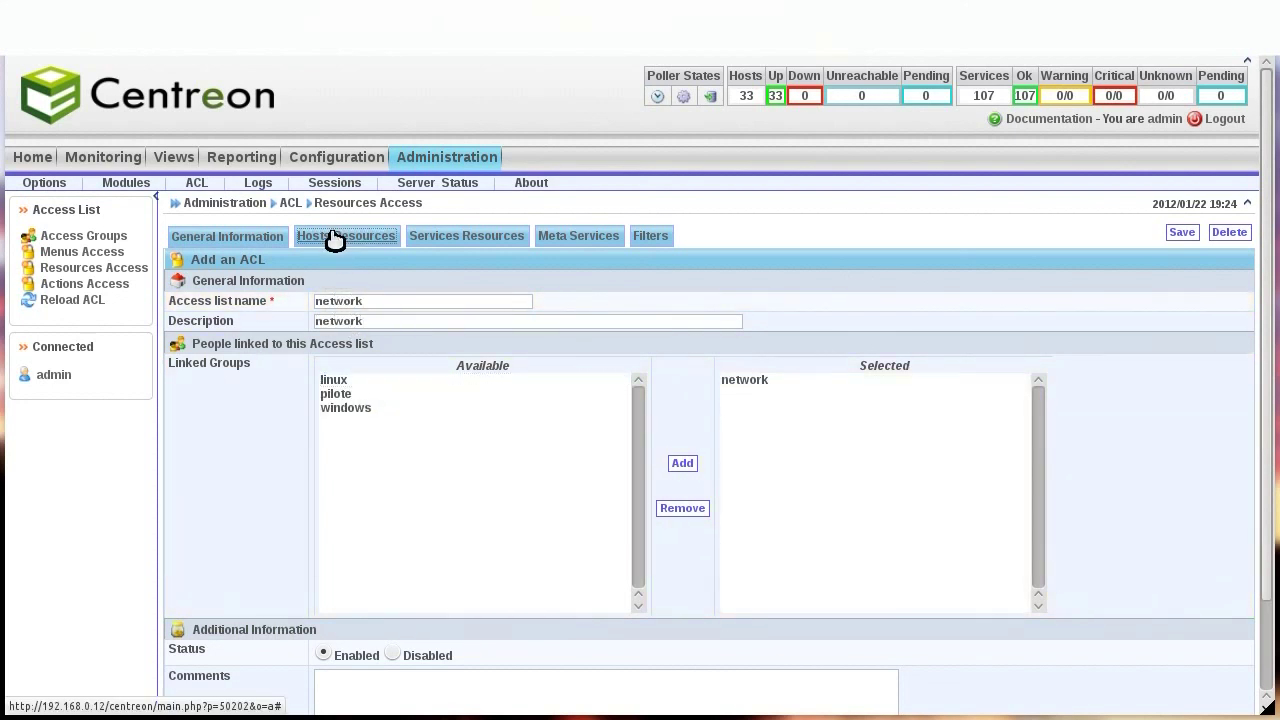
# - Share the Networks host group in the network resources access list and save the list
pyautogui.click(336, 246)
pyautogui.scroll(-4, 1077, 409)
pyautogui.doubleClick(388, 395)
pyautogui.scroll(-3, 1125, 430)
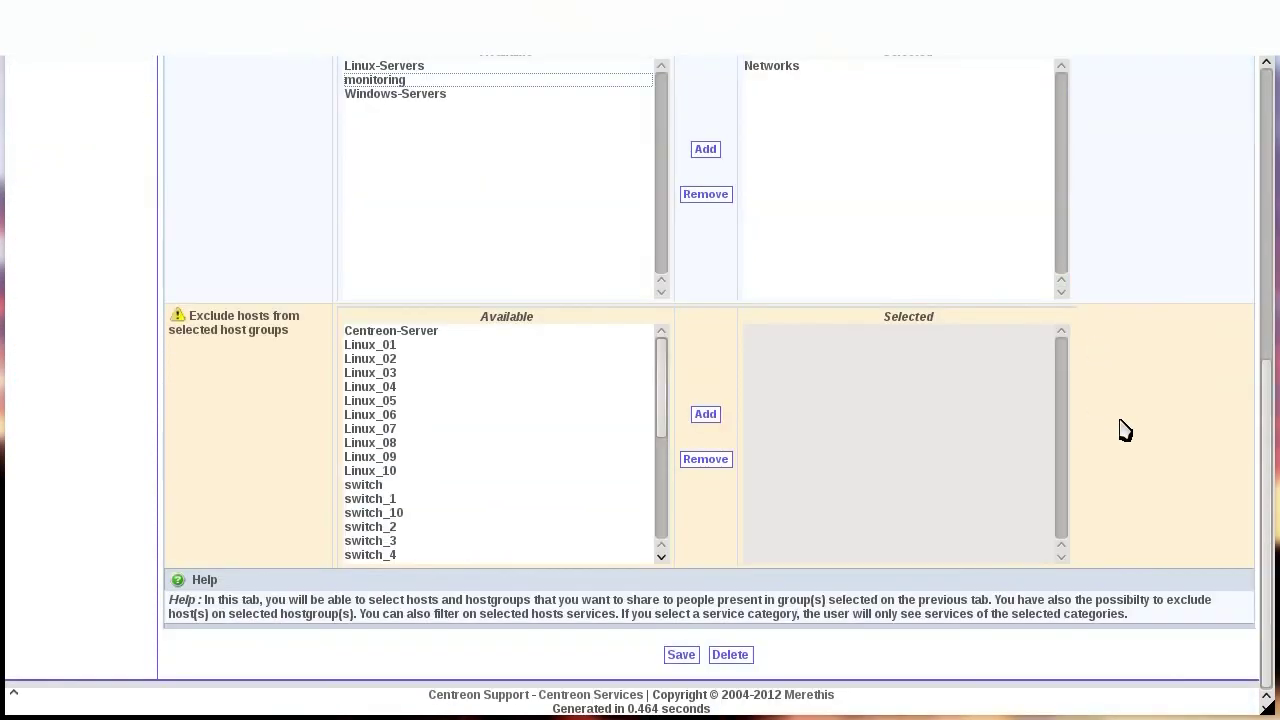
pyautogui.click(680, 655)
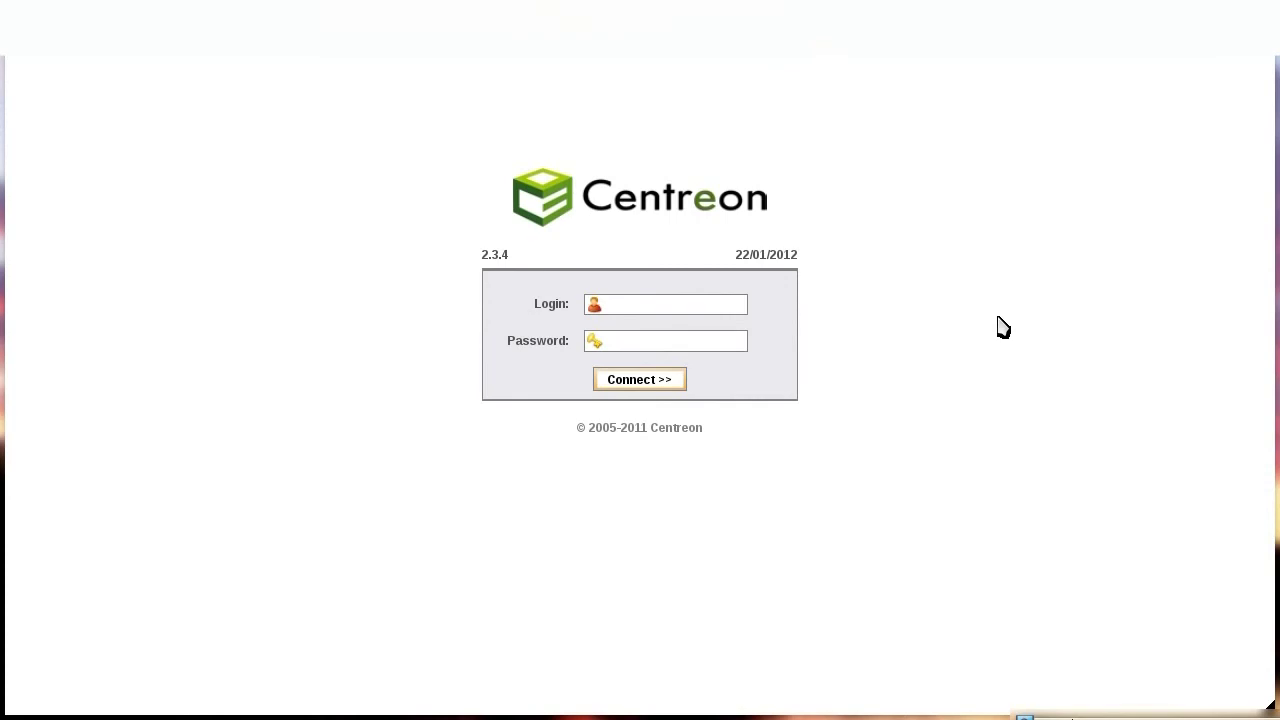
# - Log in as windows_a with the account password
pyautogui.click(698, 308)
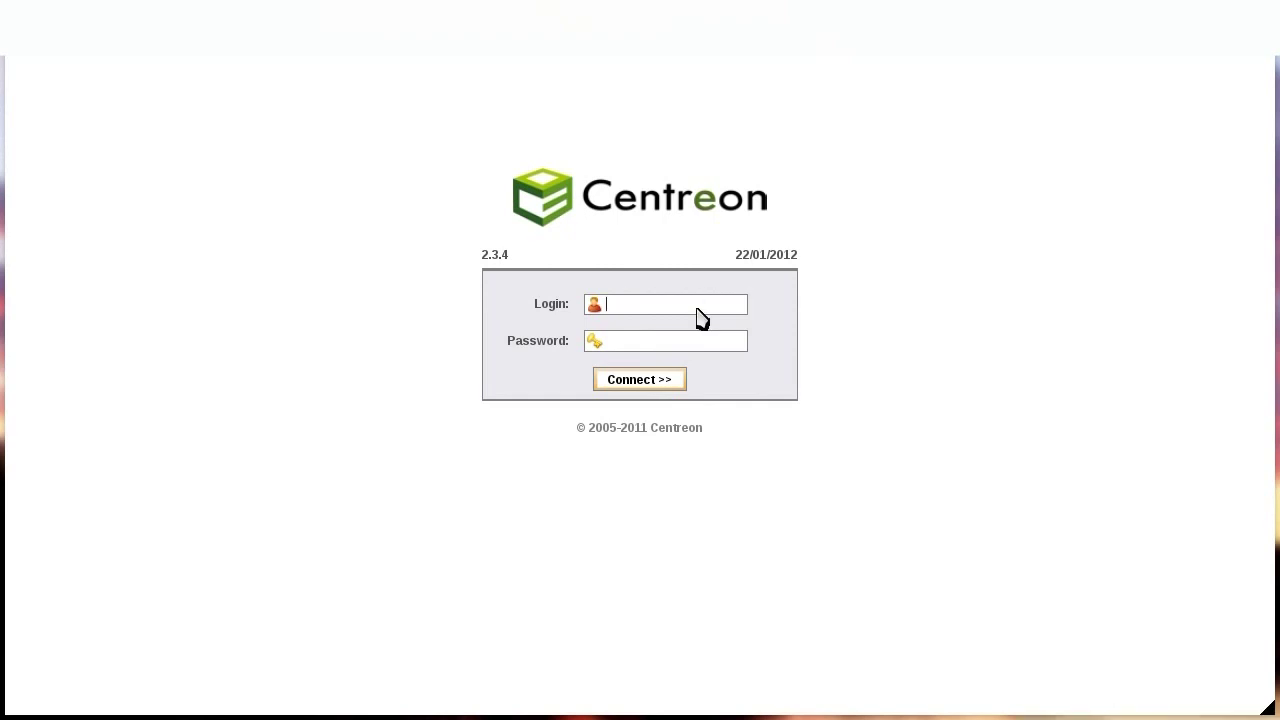
pyautogui.write('windows_a')
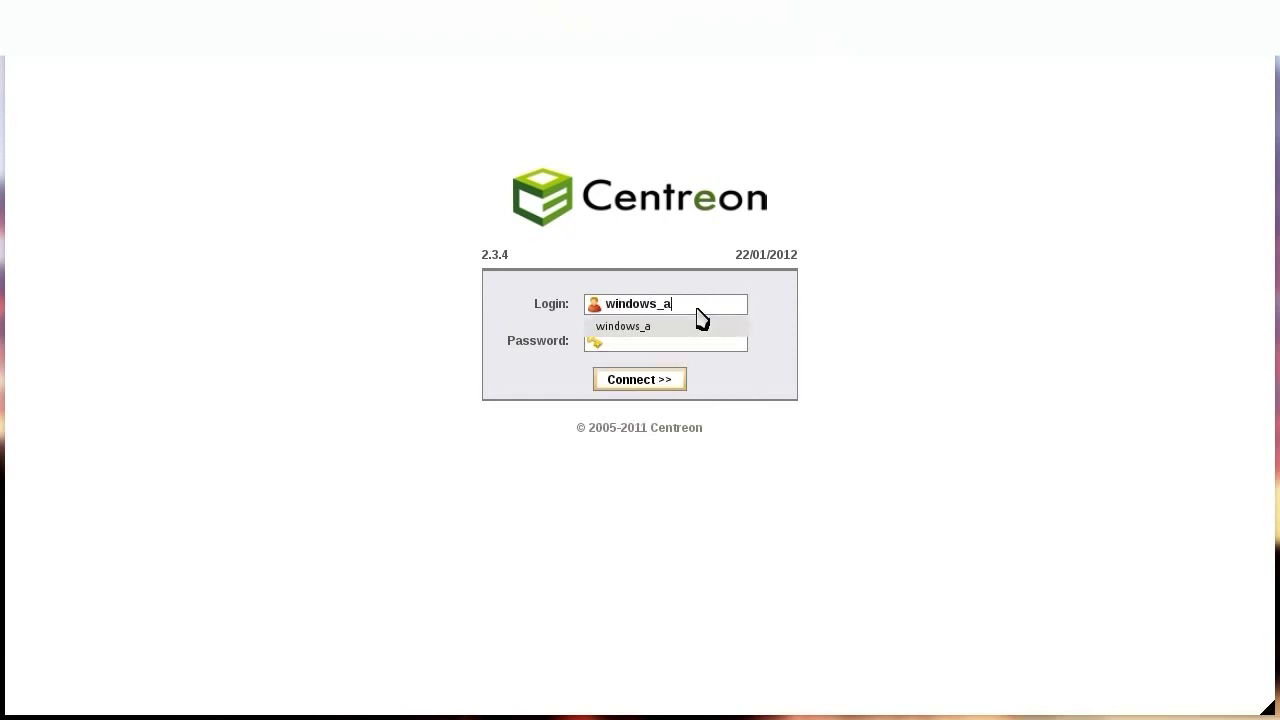
pyautogui.press('Tab')
pyautogui.write('w')
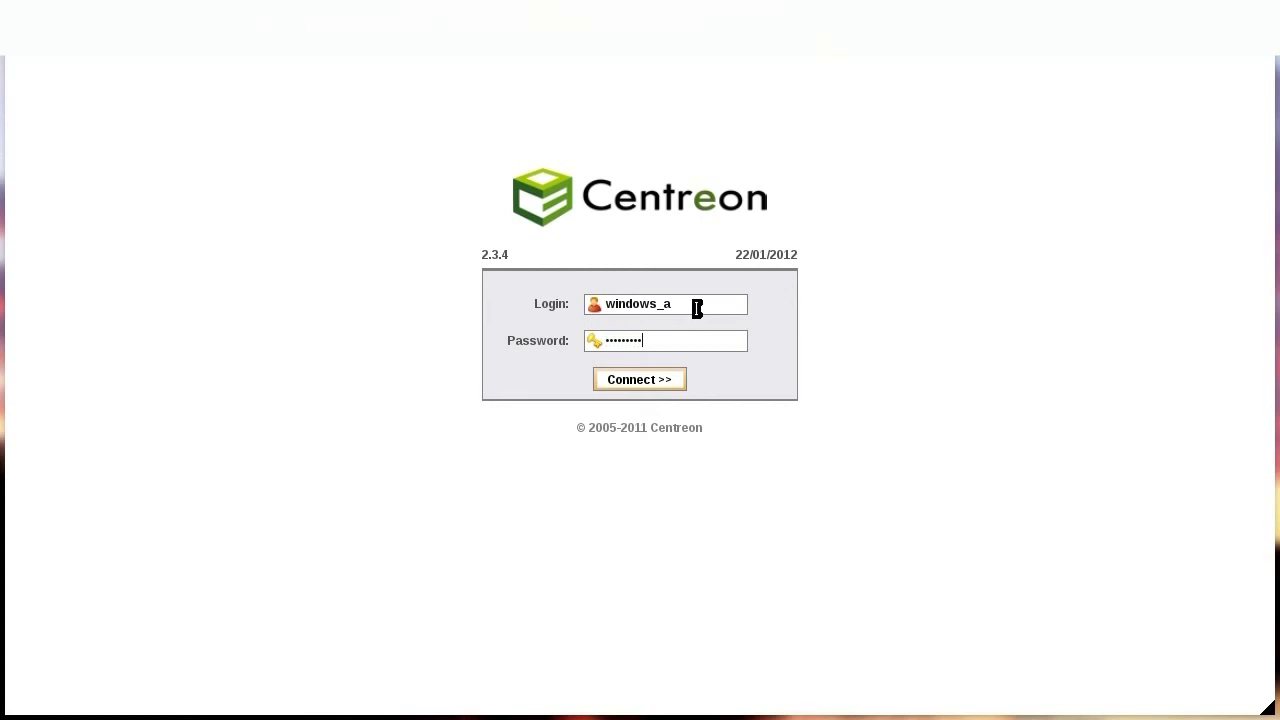
pyautogui.press('Return')
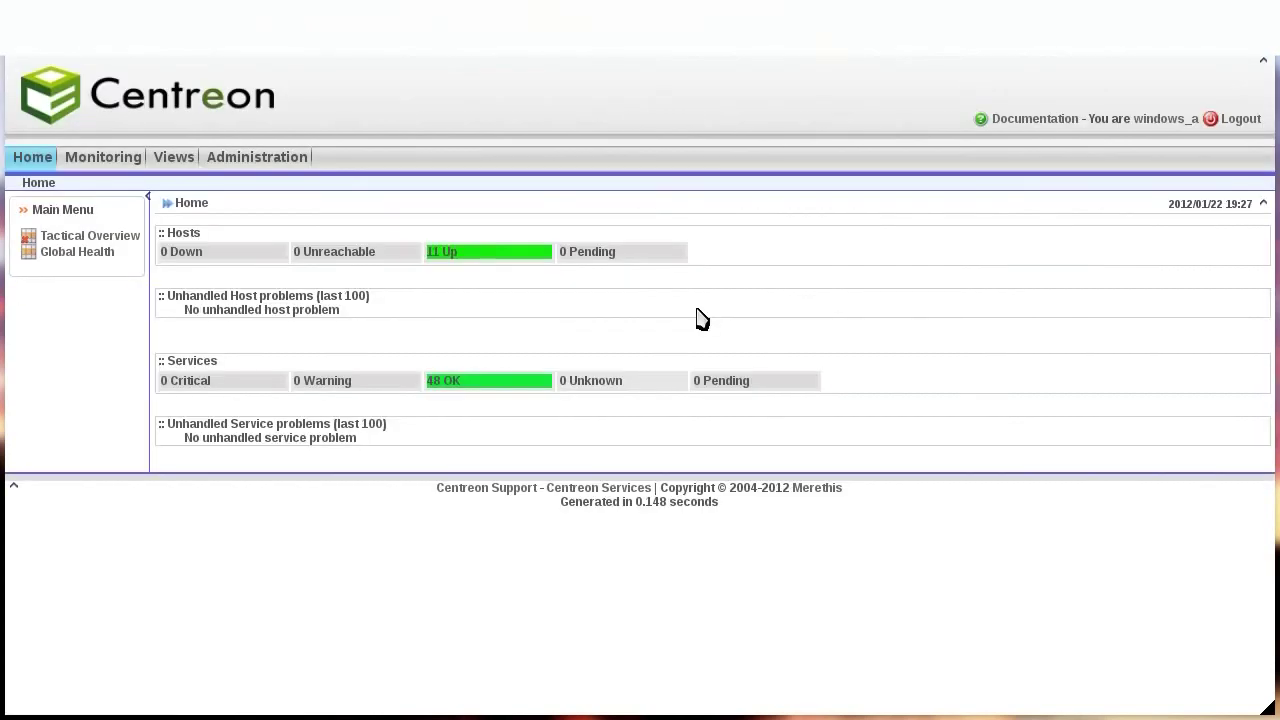
# - Examine both pages of the all-services monitoring list to check which hosts windows_a can access
pyautogui.moveTo(97, 160)
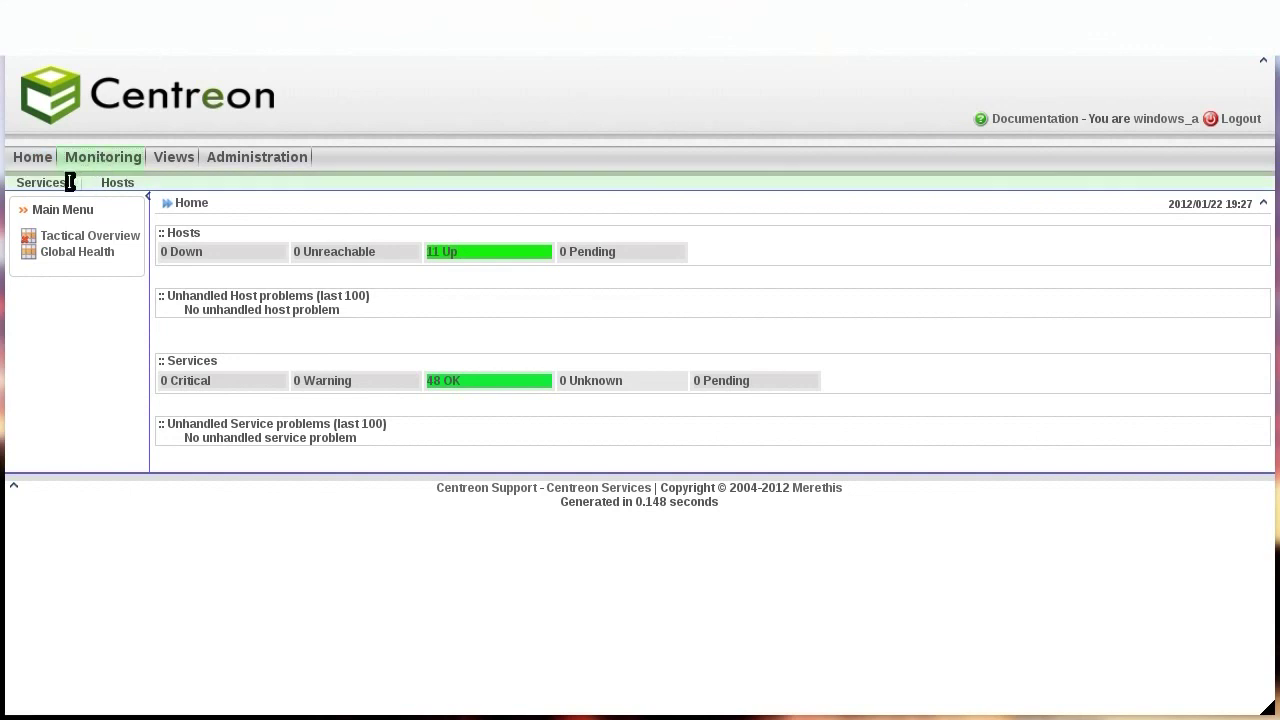
pyautogui.click(97, 190)
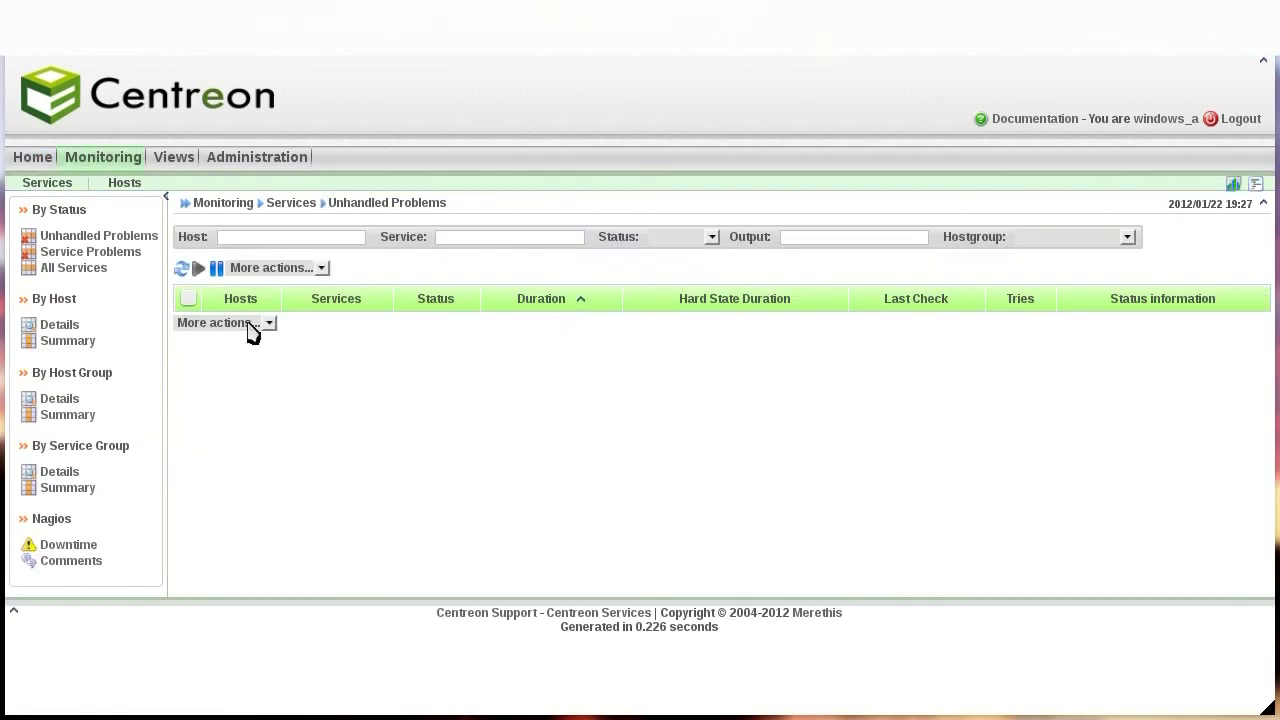
pyautogui.click(88, 268)
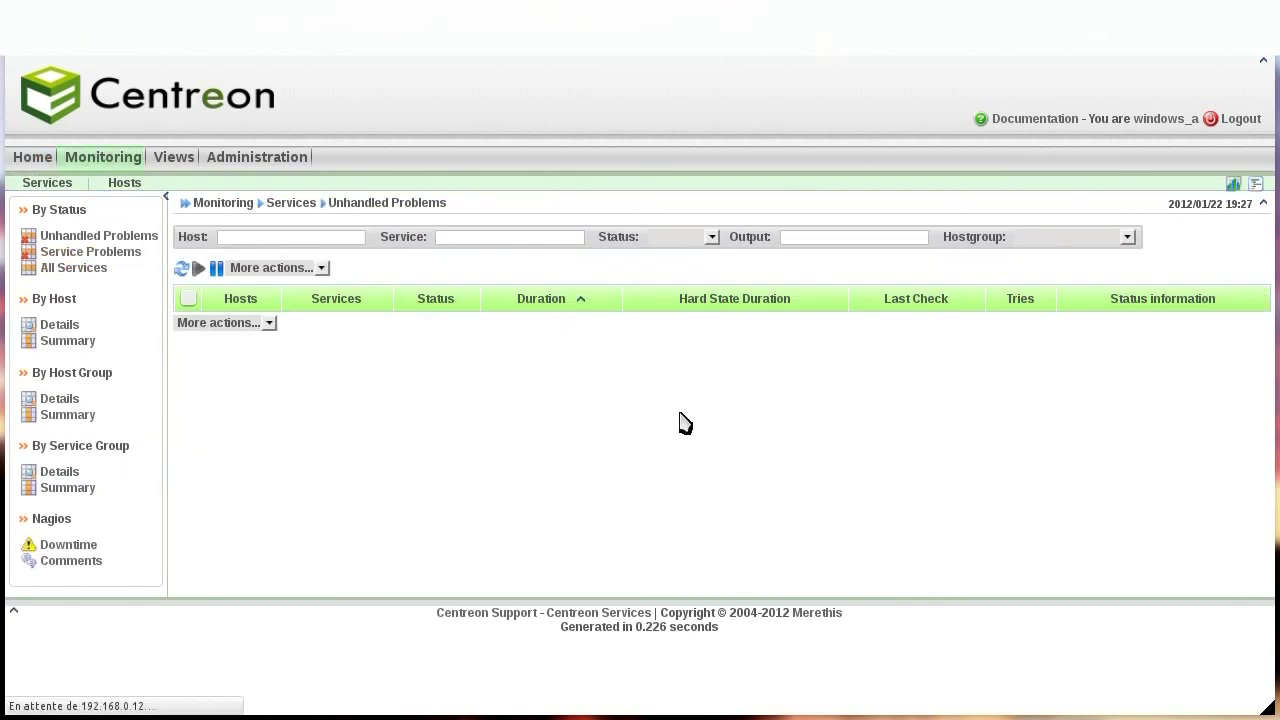
pyautogui.scroll(-4, 684, 420)
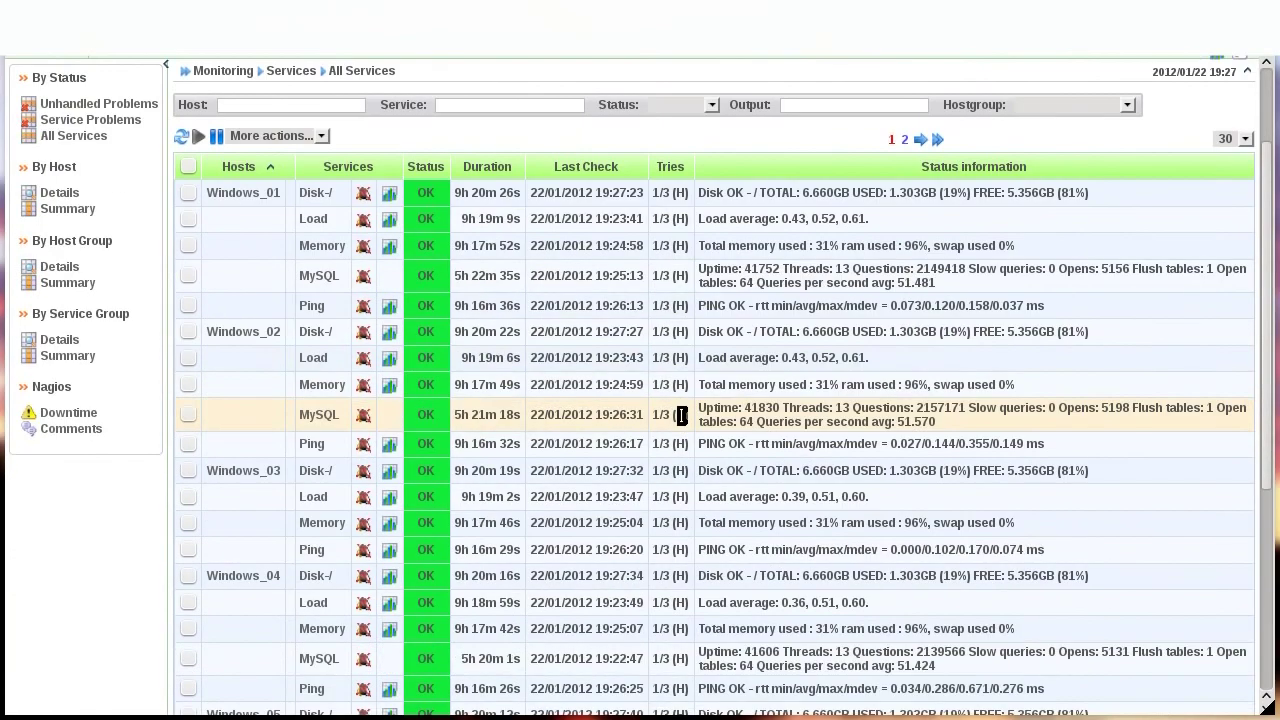
pyautogui.scroll(-6, 681, 415)
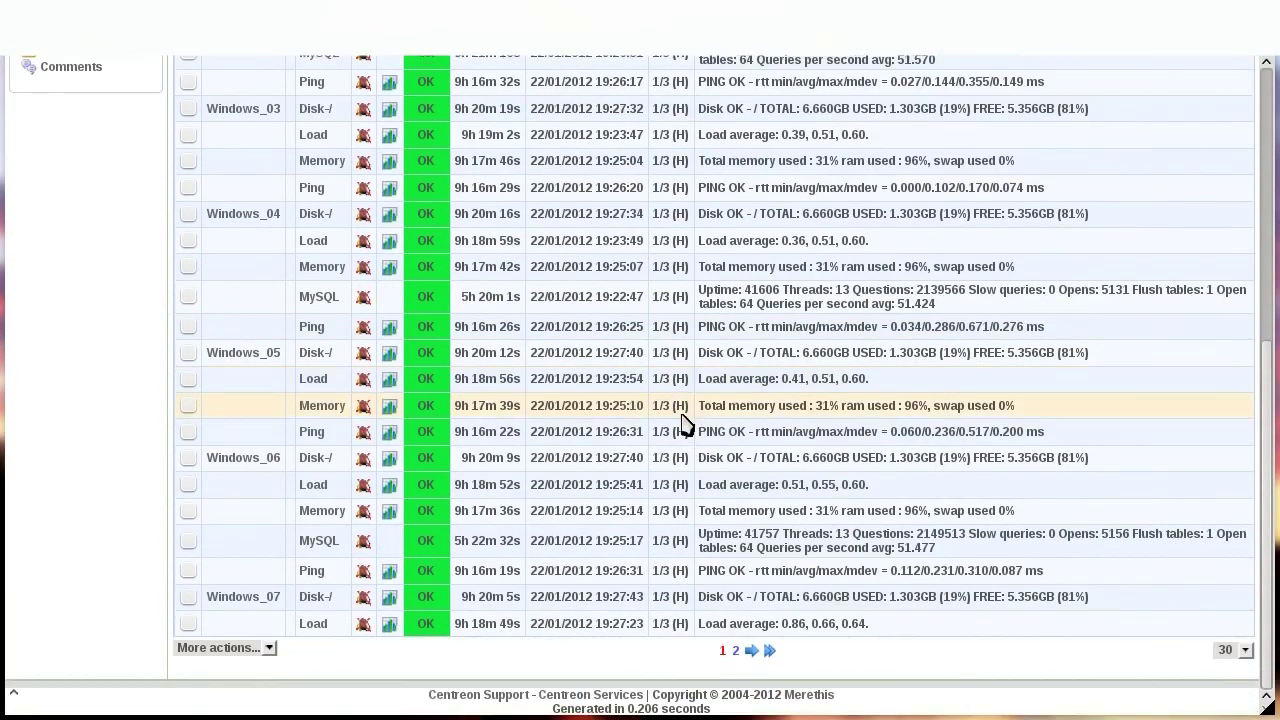
pyautogui.click(735, 650)
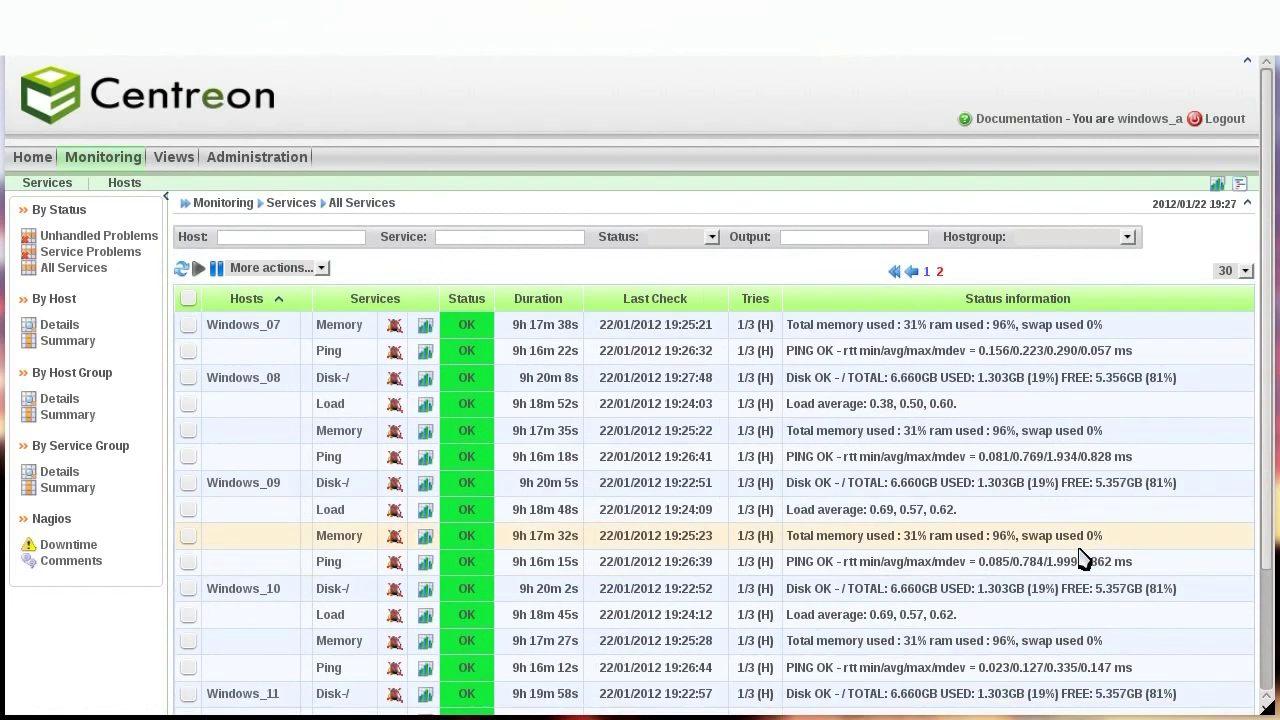
pyautogui.scroll(-1, 918, 493)
pyautogui.scroll(-2, 918, 493)
pyautogui.scroll(4, 918, 497)
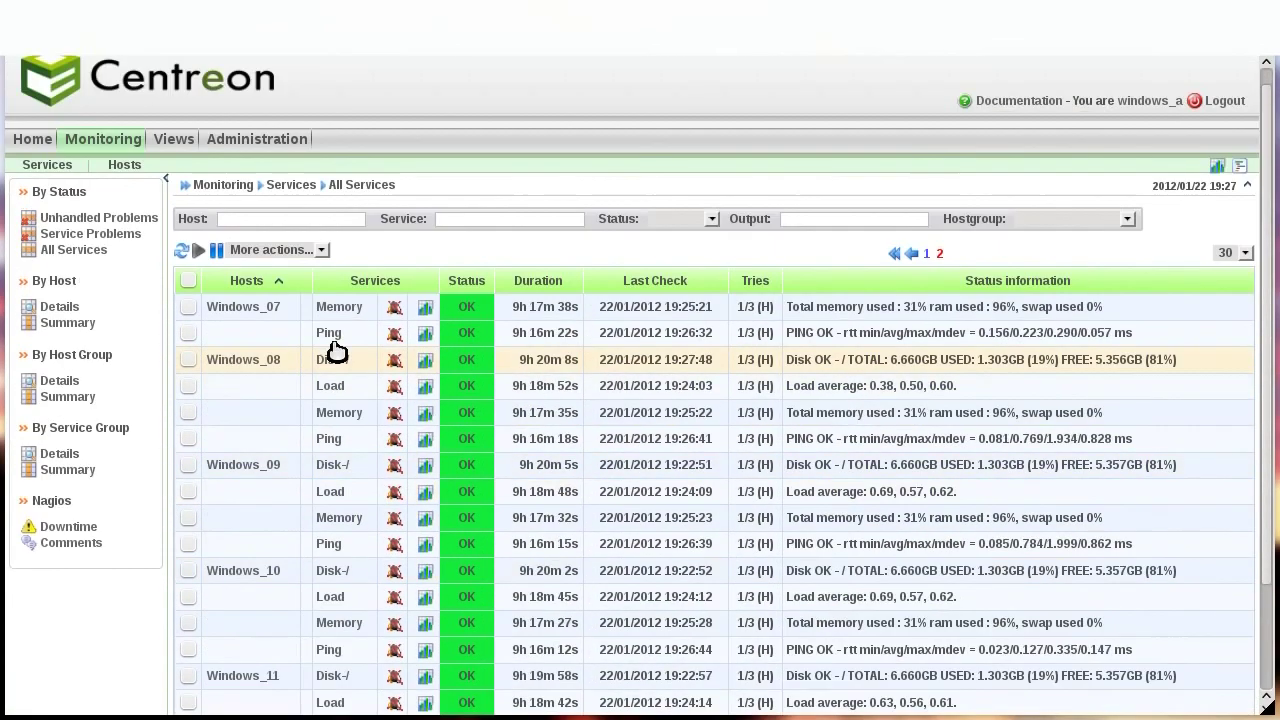
pyautogui.scroll(-3, 340, 560)
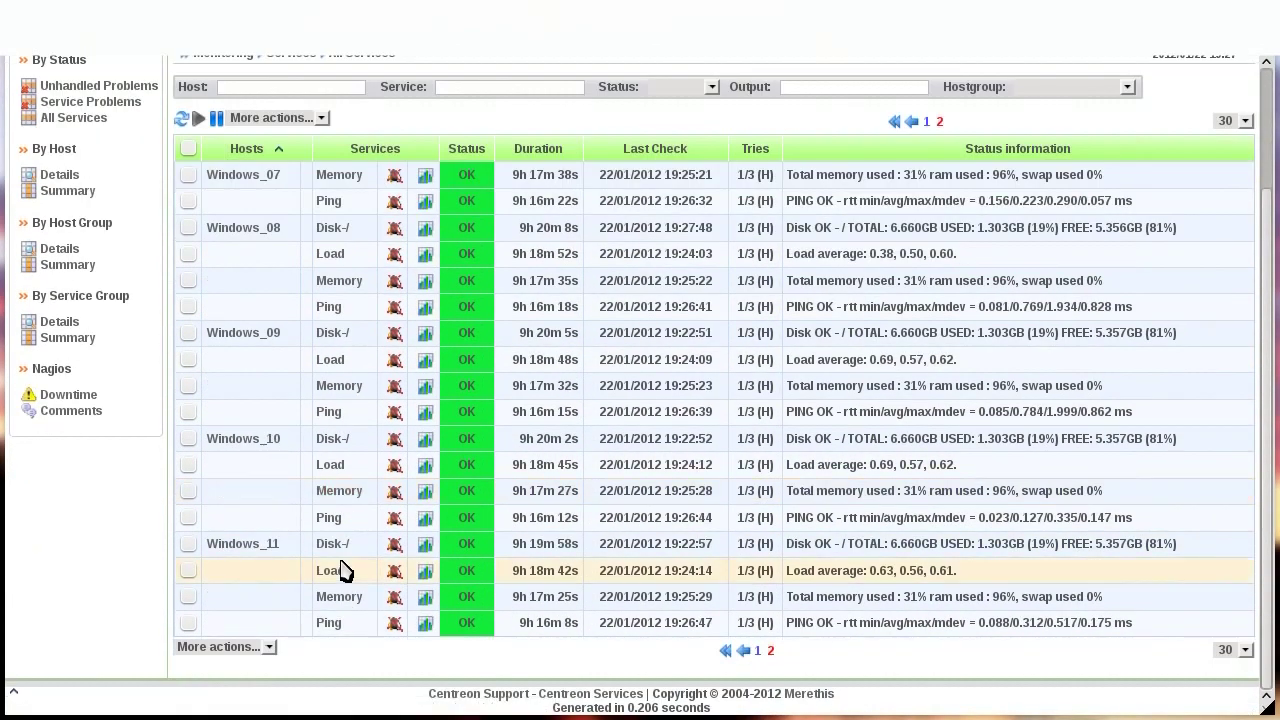
pyautogui.scroll(3, 380, 550)
# - Log out of the windows_a session and log in as linux_a with the account password
pyautogui.click(1230, 124)
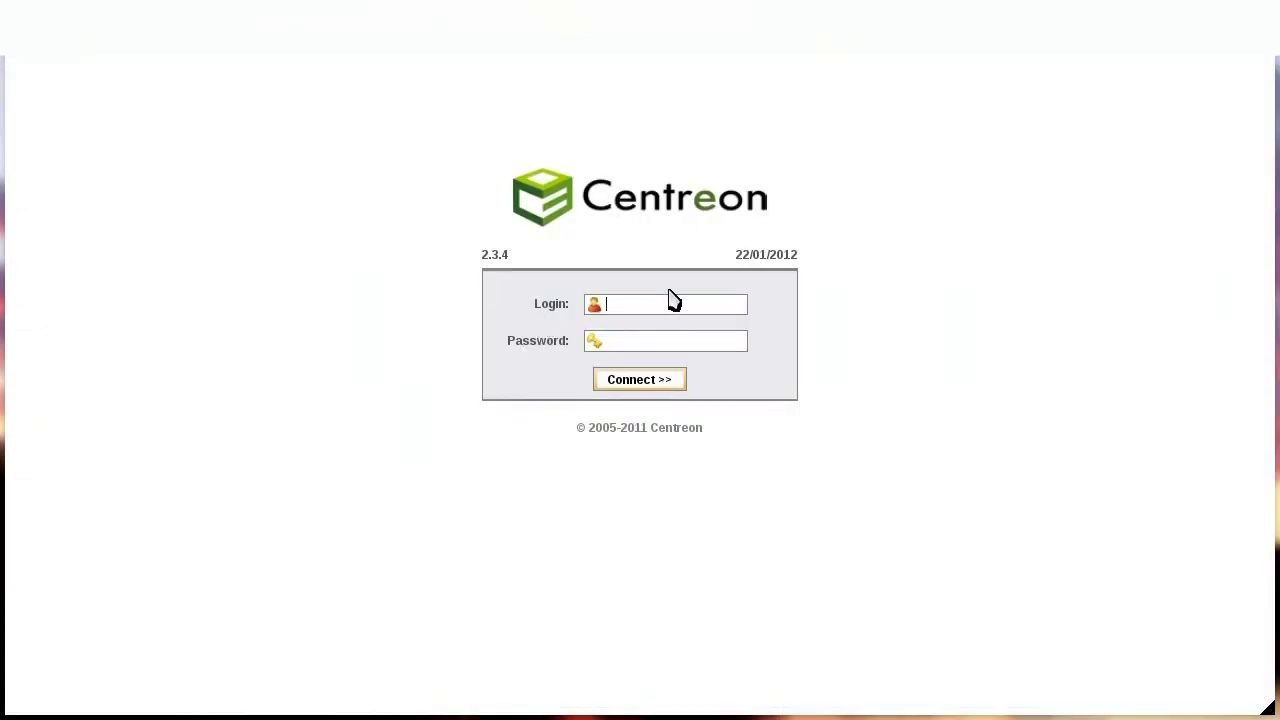
pyautogui.write('a')
pyautogui.press('BackSpace')
pyautogui.write('linux_a')
pyautogui.press('BackSpace')
pyautogui.write('a')
pyautogui.press('Tab')
pyautogui.press('Return')
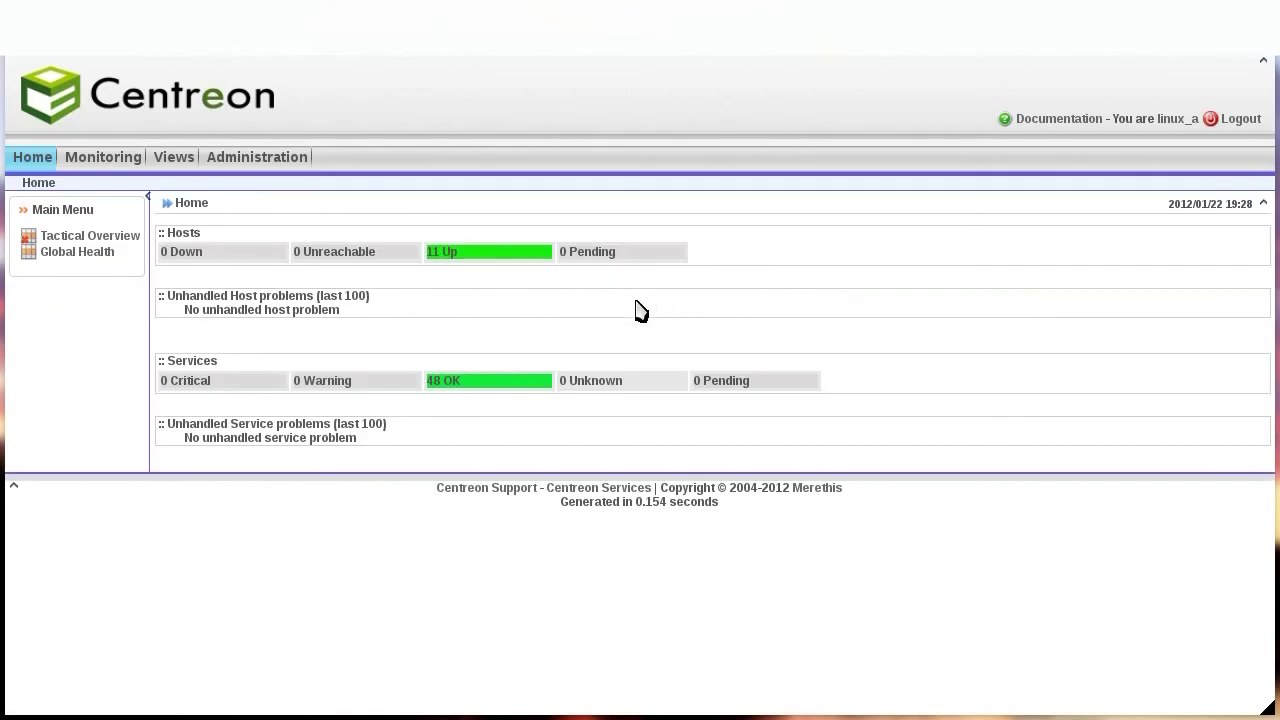
# - Examine the list of up hosts and both pages of all services to check what linux_a can access
pyautogui.click(463, 254)
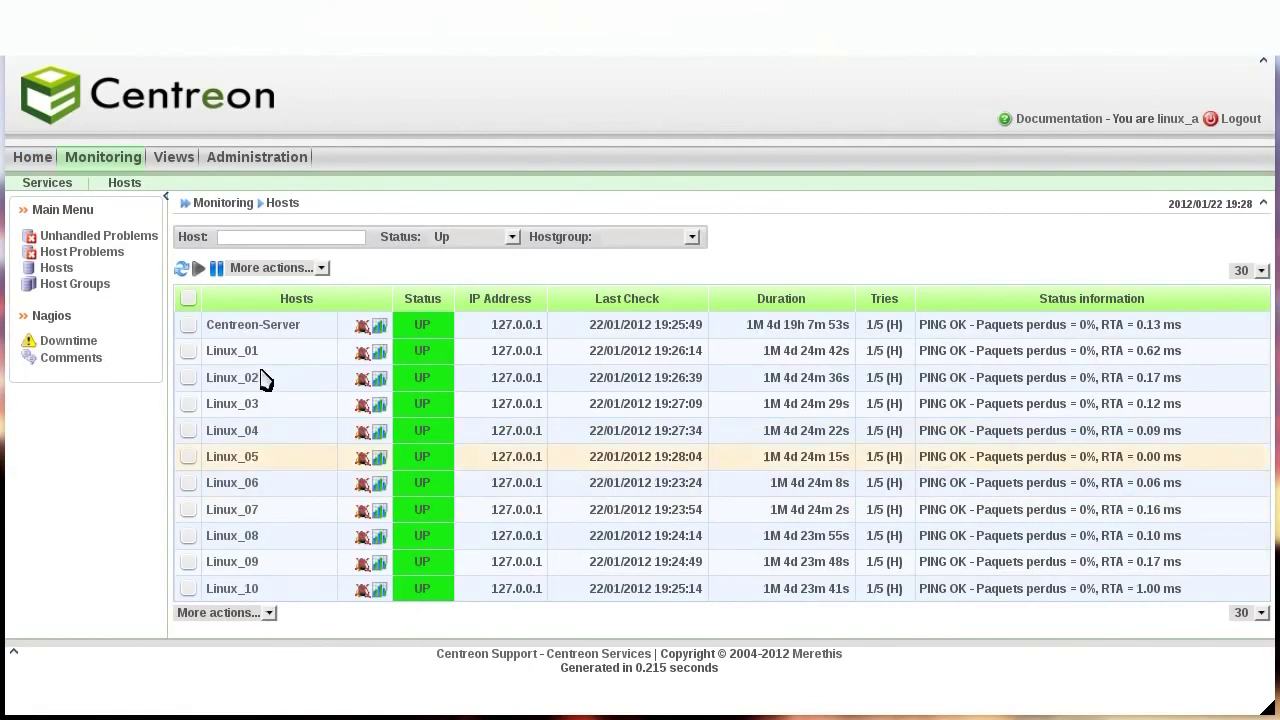
pyautogui.moveTo(252, 341)
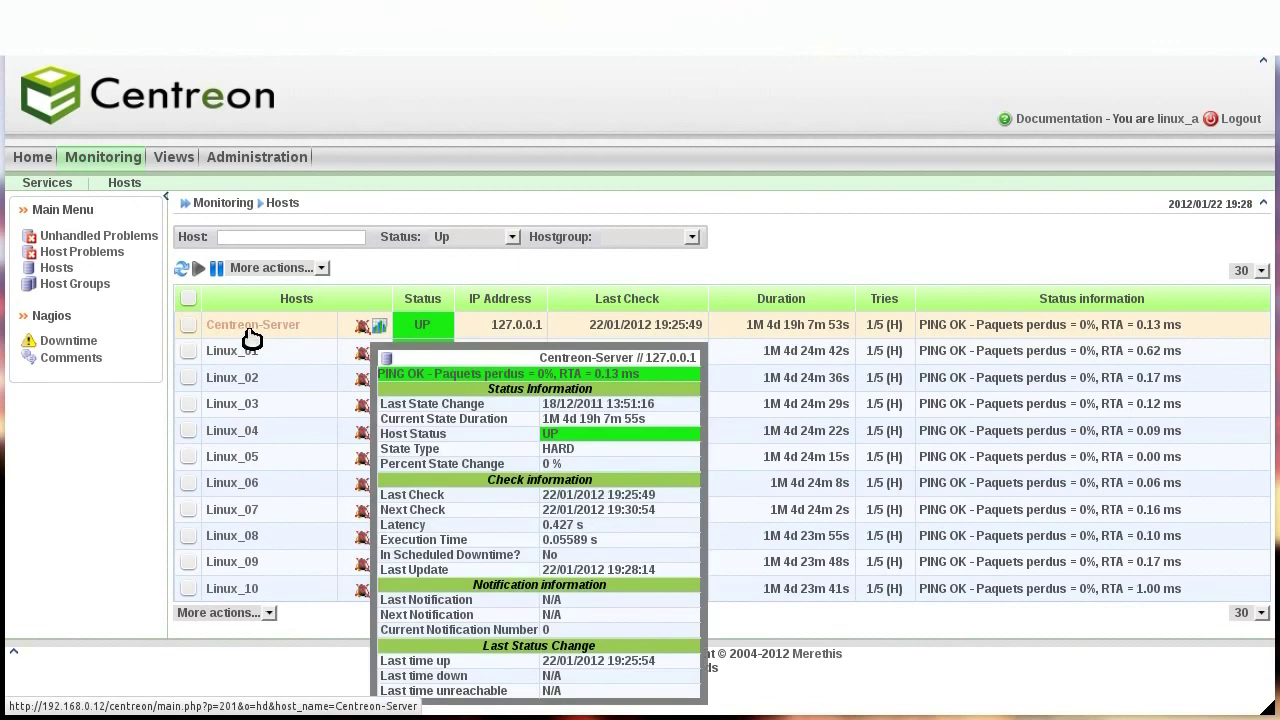
pyautogui.click(36, 182)
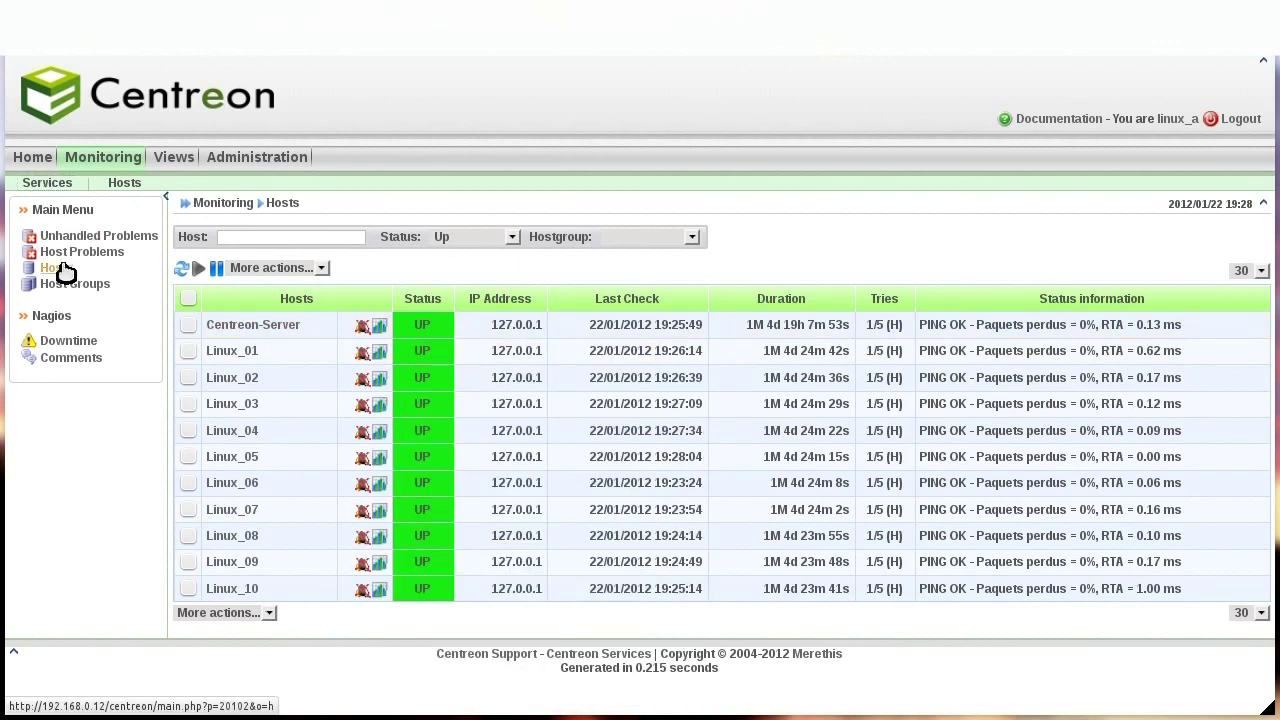
pyautogui.click(65, 268)
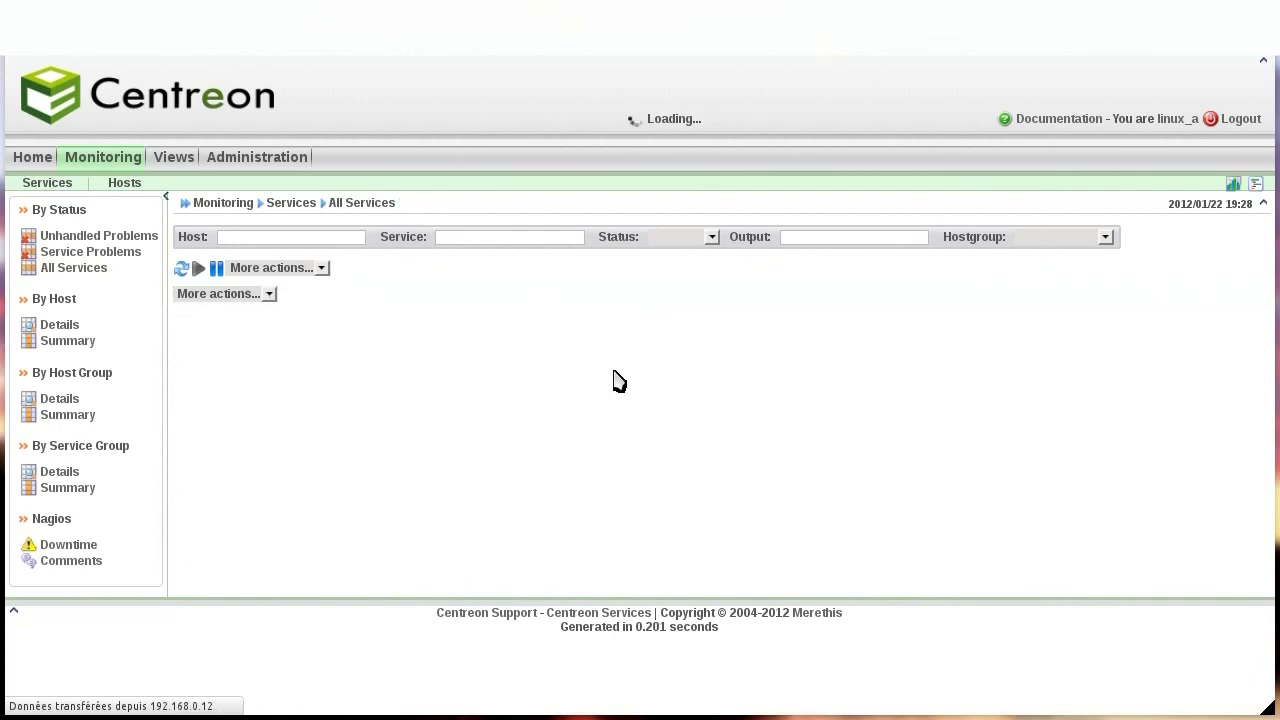
pyautogui.scroll(-5, 617, 380)
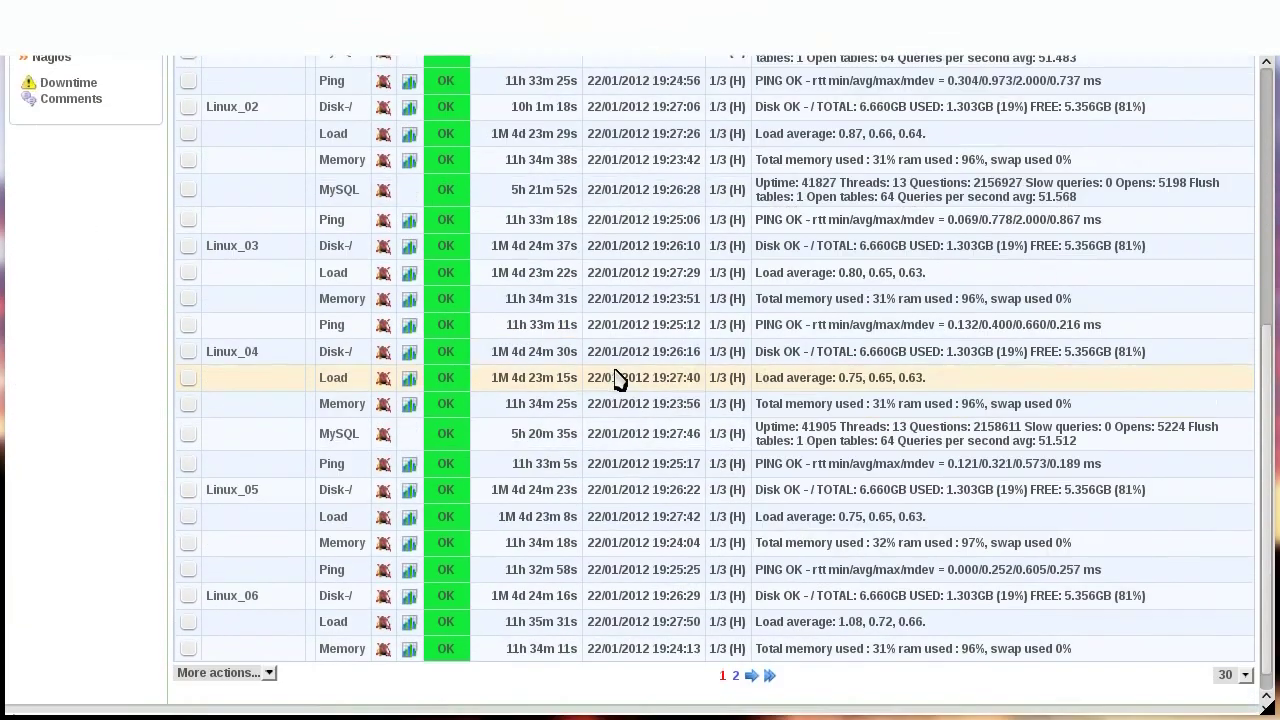
pyautogui.click(735, 651)
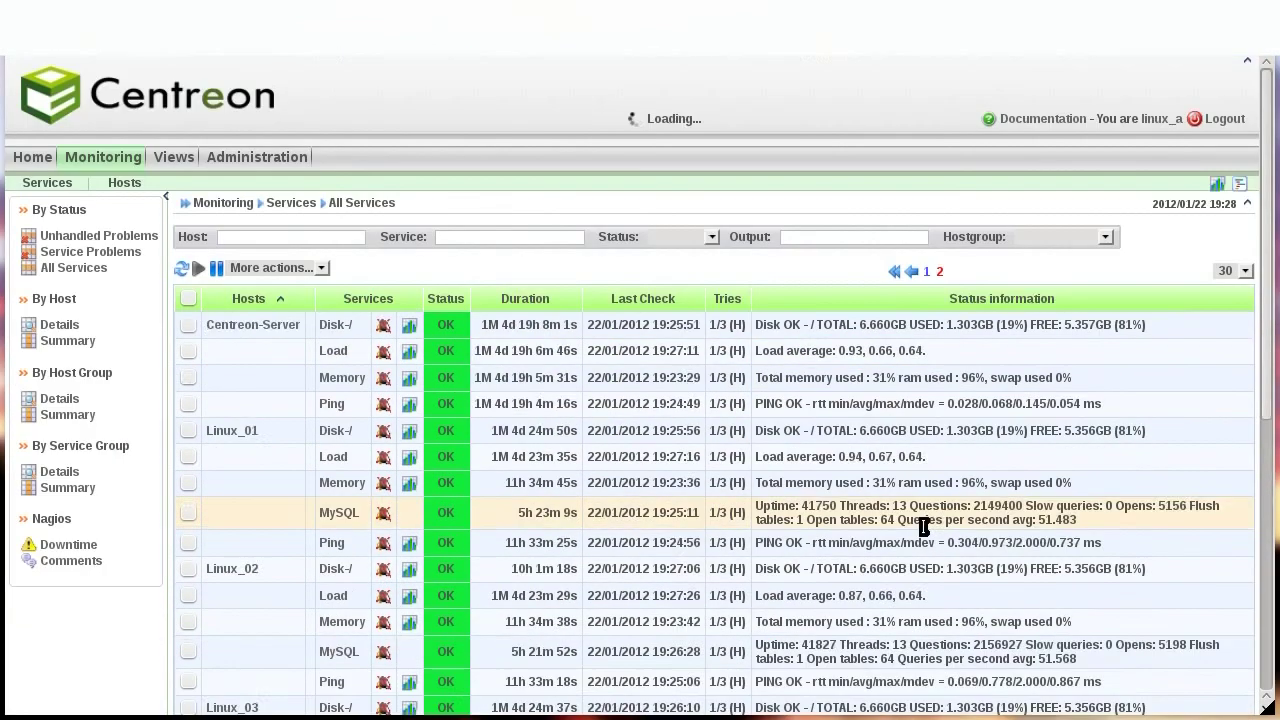
pyautogui.scroll(-3, 925, 537)
pyautogui.scroll(3, 929, 534)
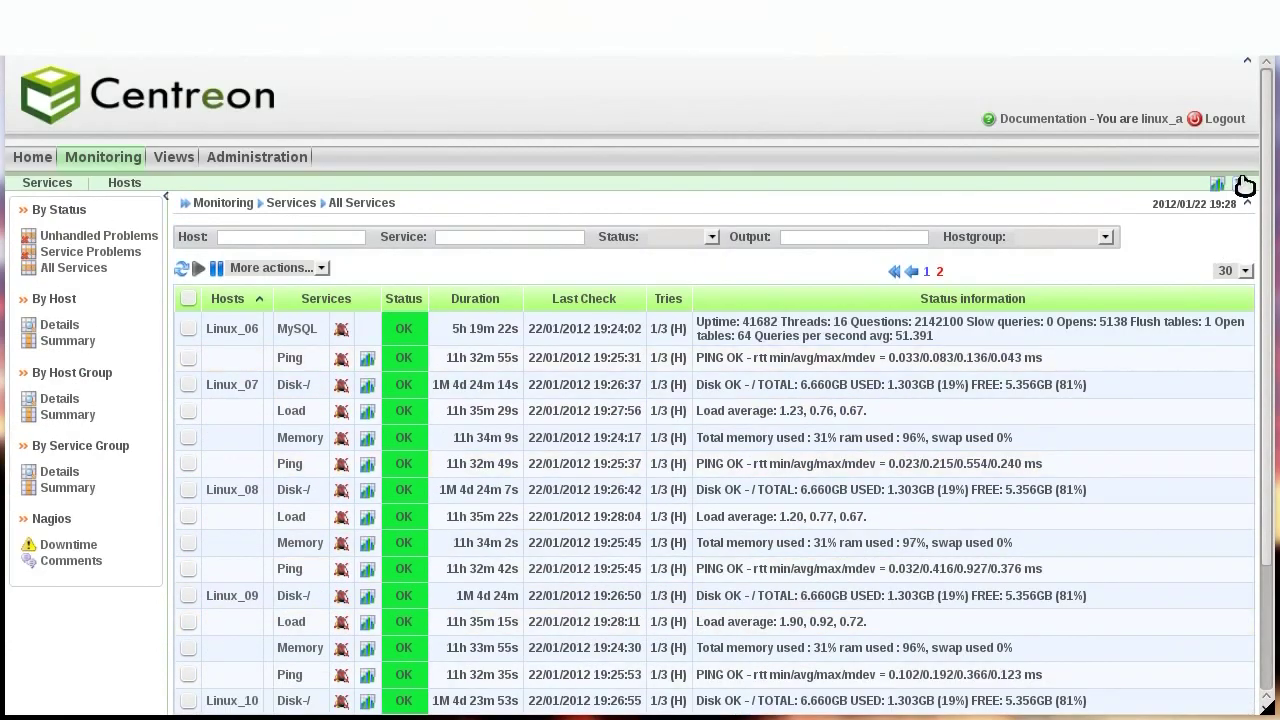
# - Log out of the linux_a session and try to log in as network_a with the account password
pyautogui.click(1224, 120)
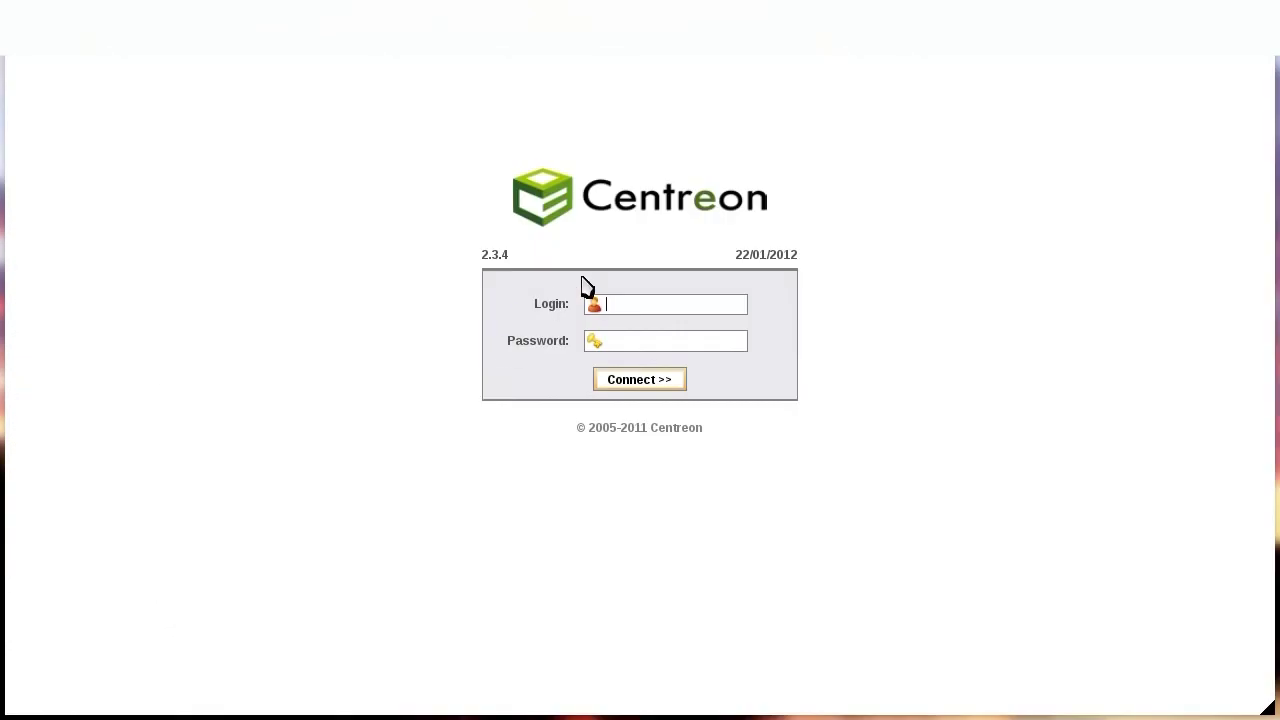
pyautogui.write('network_a')
pyautogui.press('Tab')
pyautogui.write('•••')
pyautogui.press('Return')
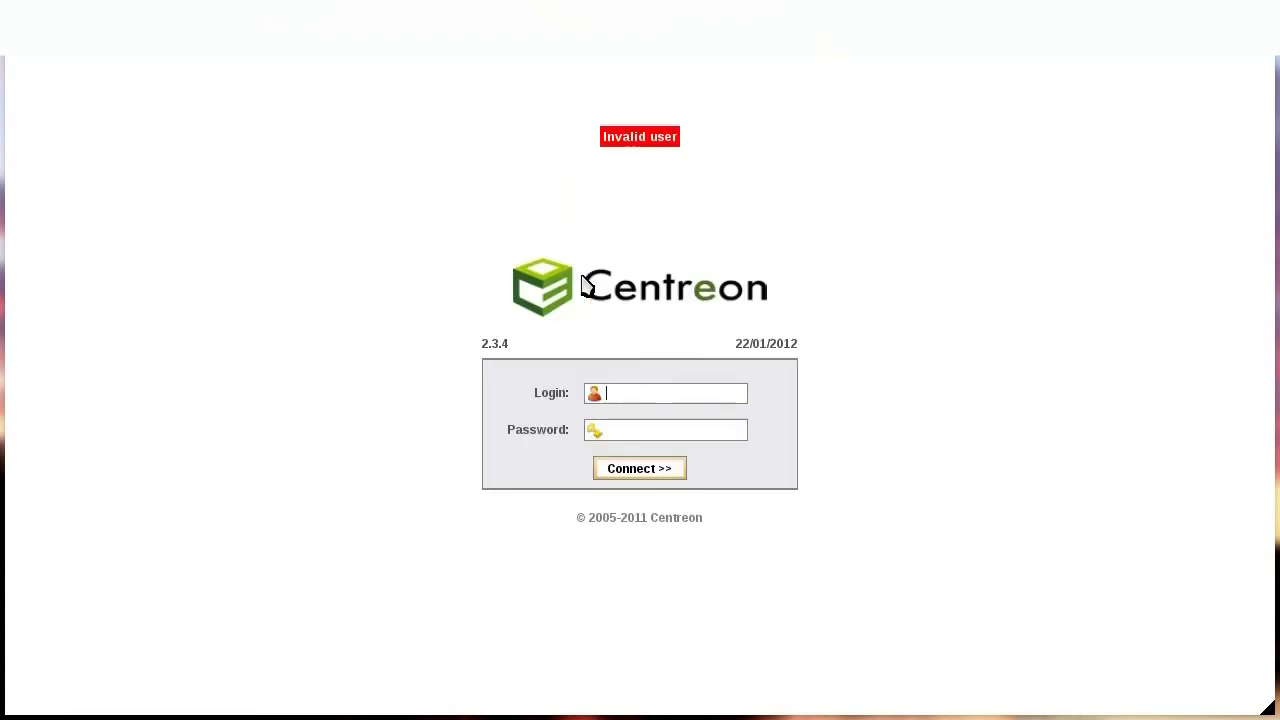
# - Log in as network_a by re-entering the login and account password, and open the list of services with OK status
pyautogui.write('network_a')
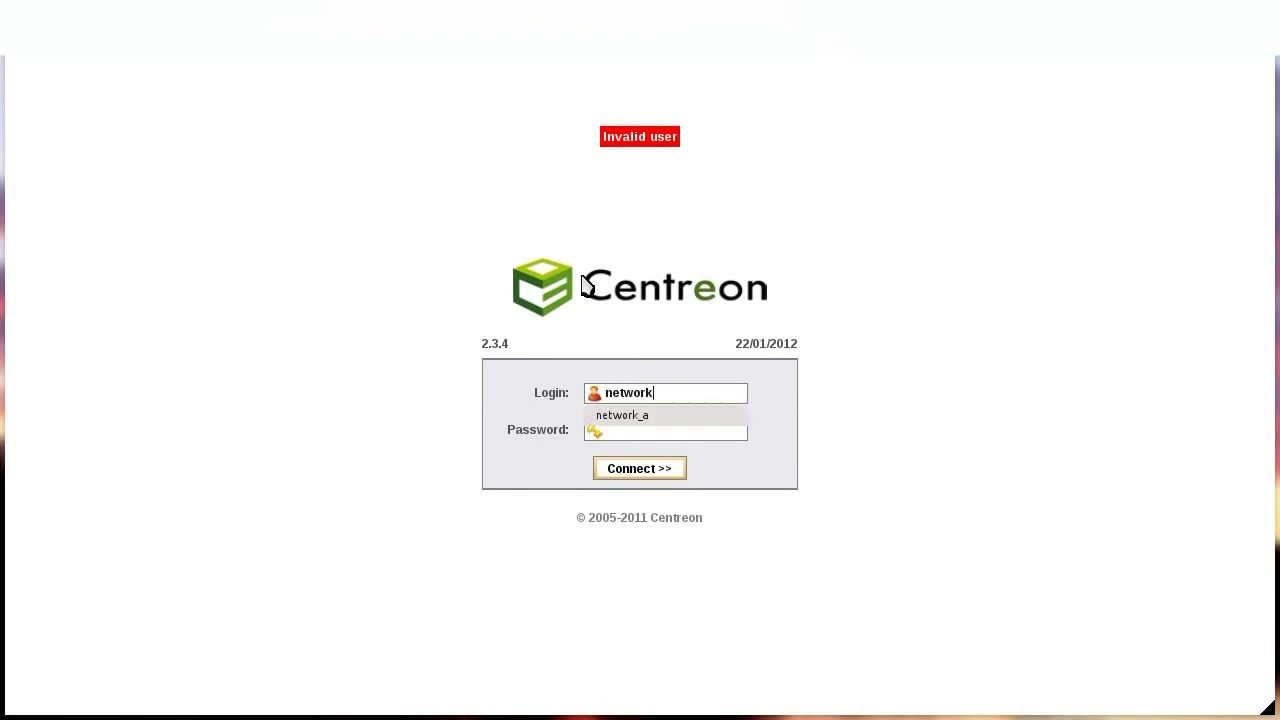
pyautogui.press('Tab')
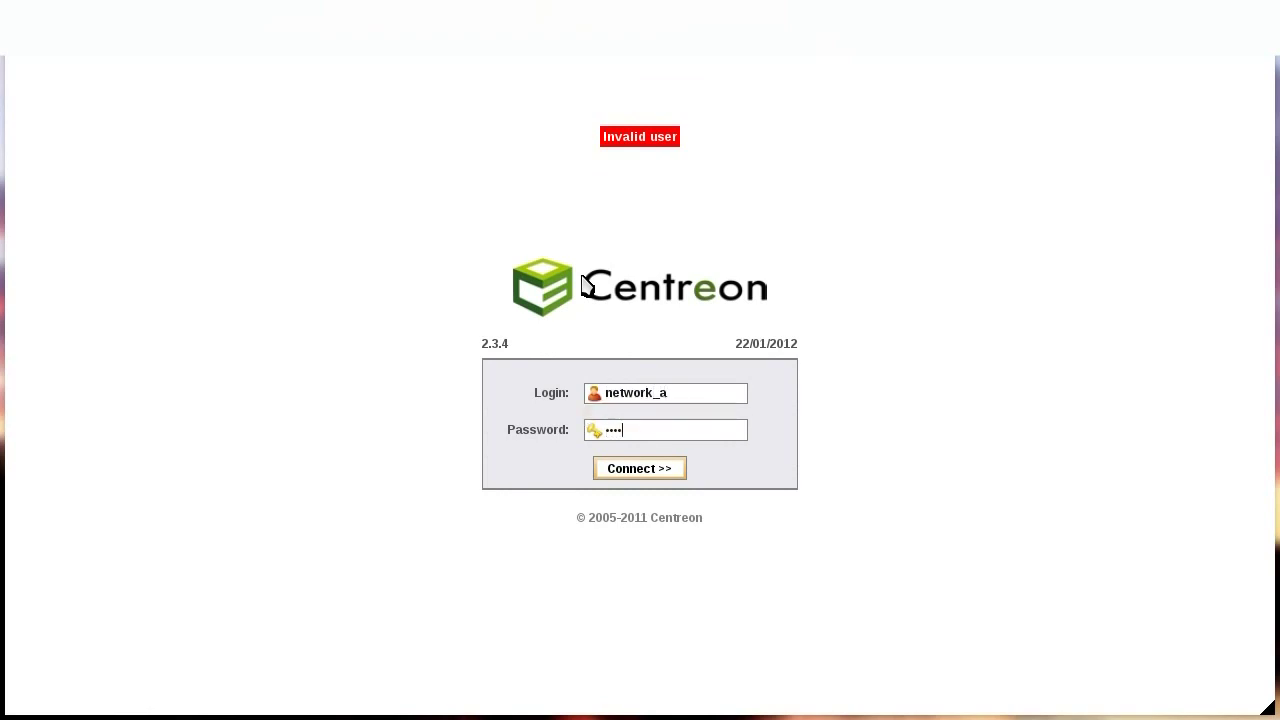
pyautogui.press('Return')
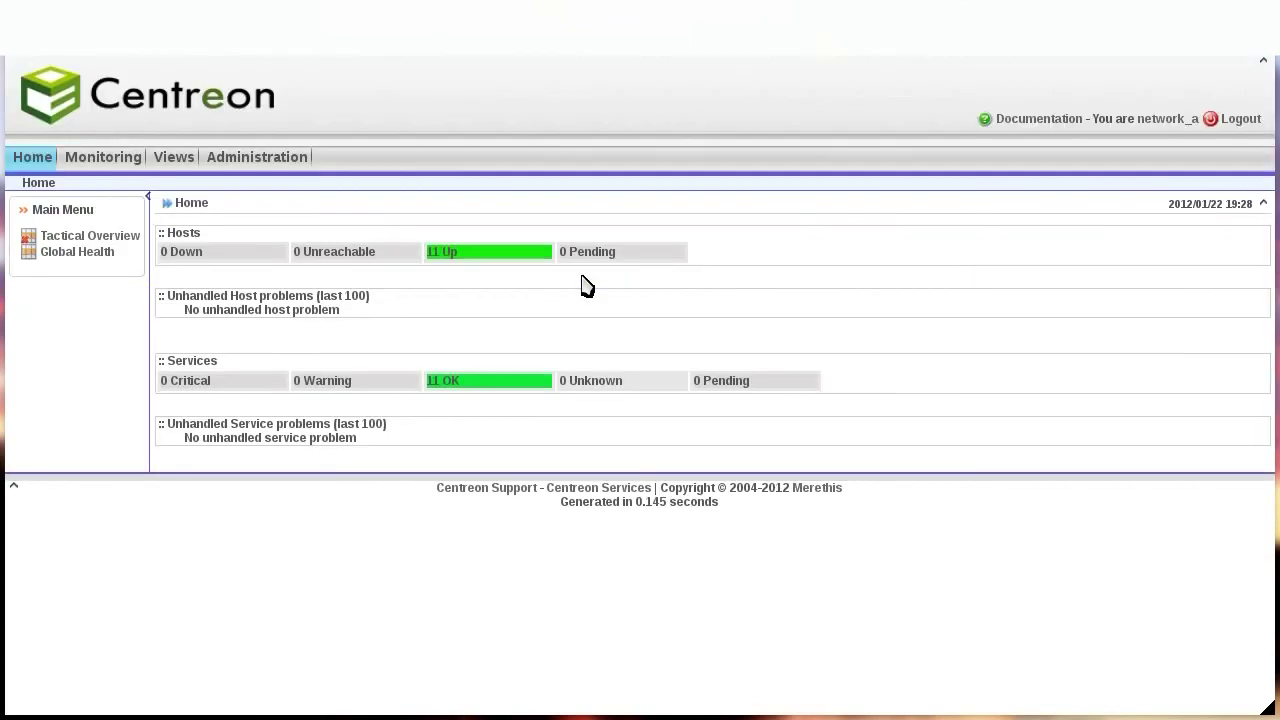
pyautogui.click(455, 389)
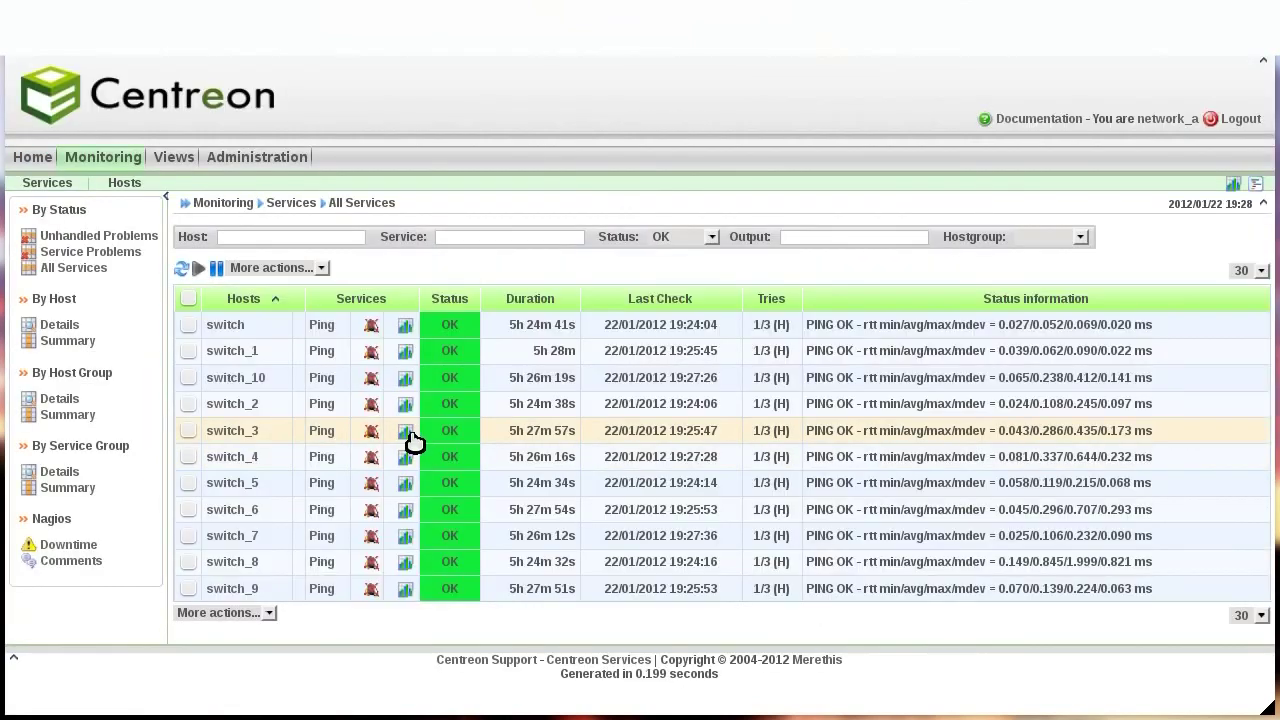